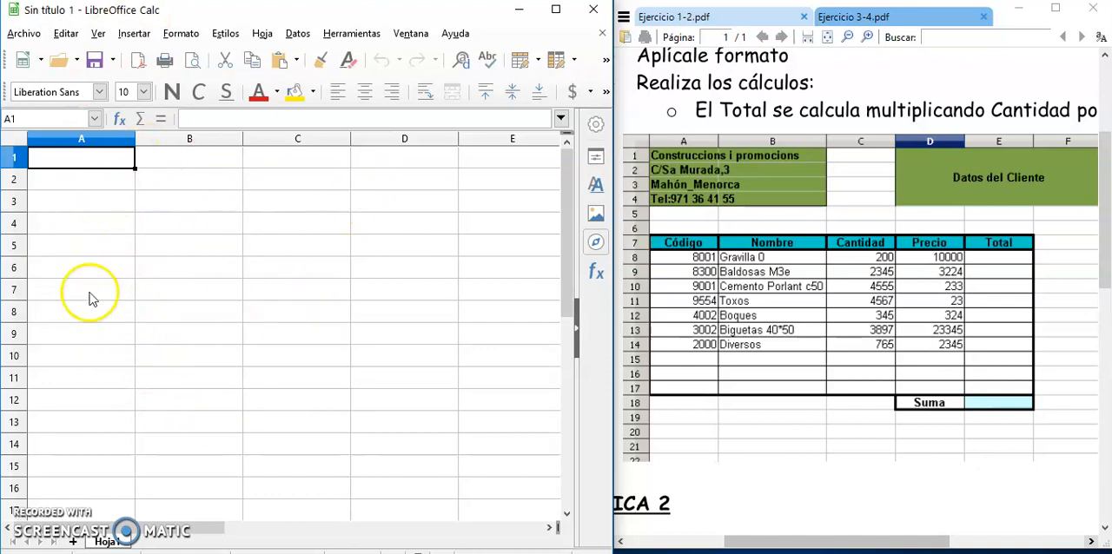
pyautogui.click(82, 182)
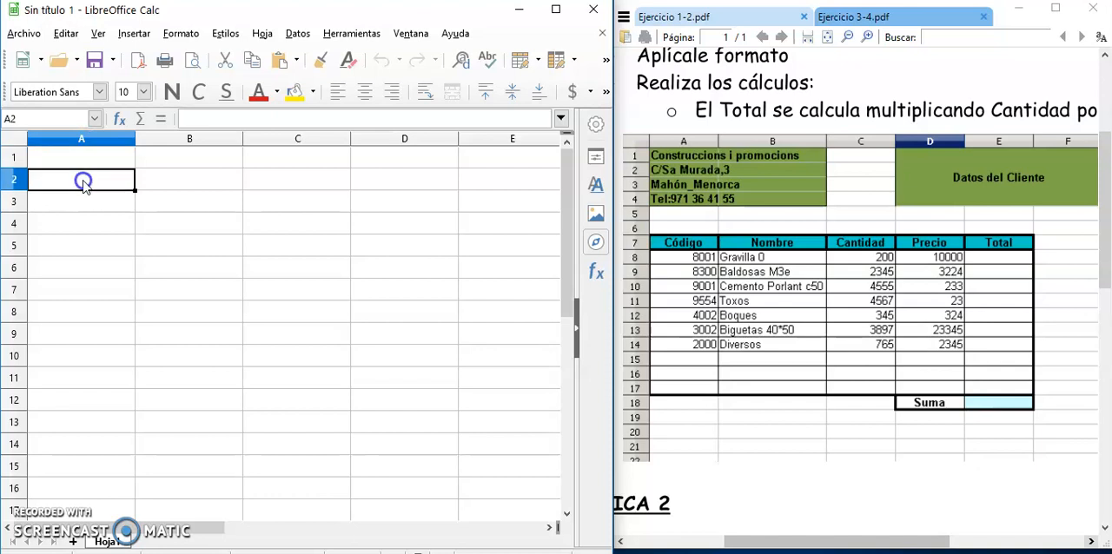
pyautogui.click(199, 184)
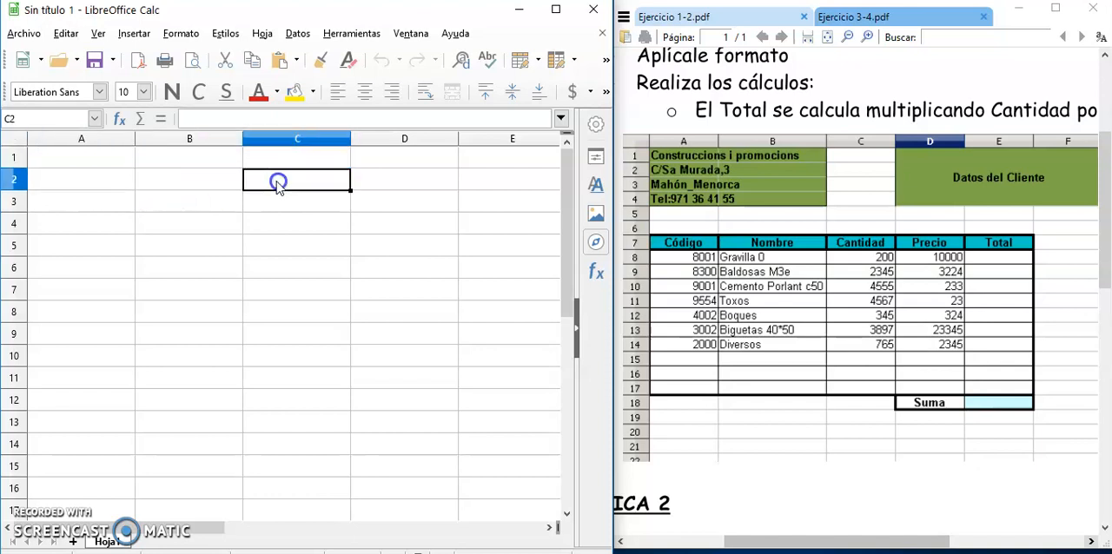
pyautogui.click(189, 139)
pyautogui.click(84, 156)
pyautogui.click(82, 182)
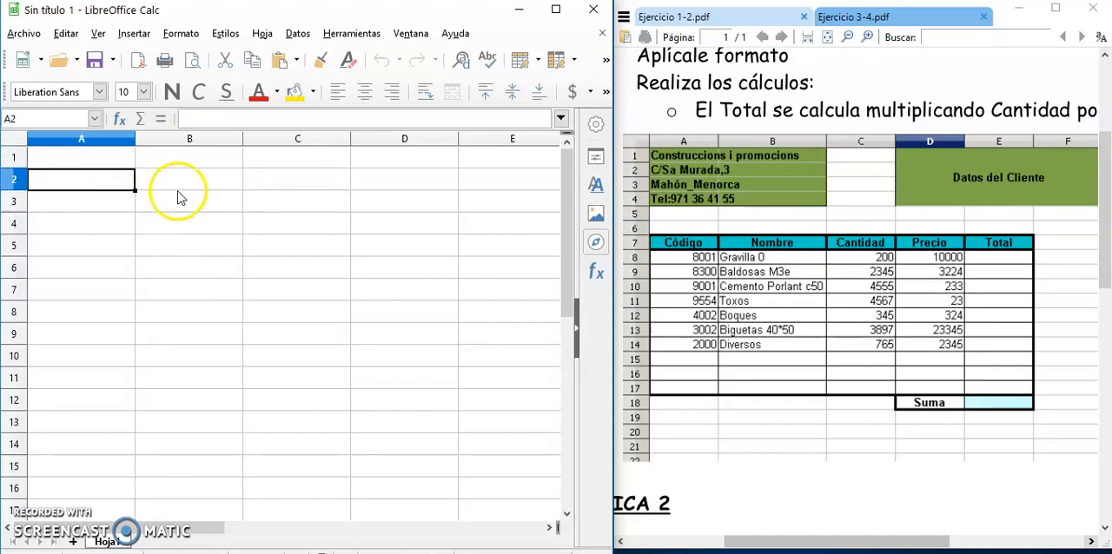
pyautogui.click(183, 185)
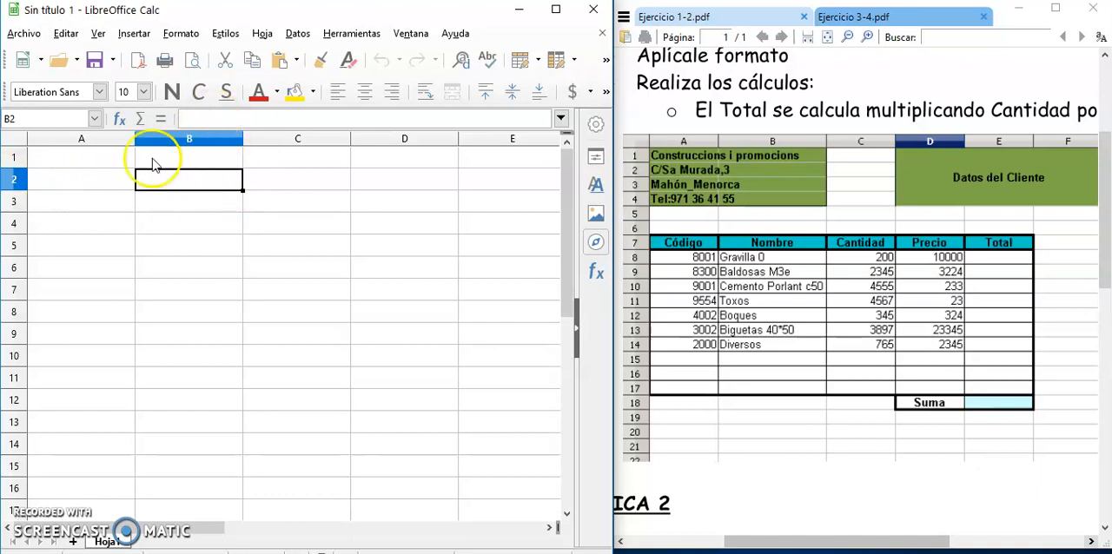
pyautogui.click(293, 291)
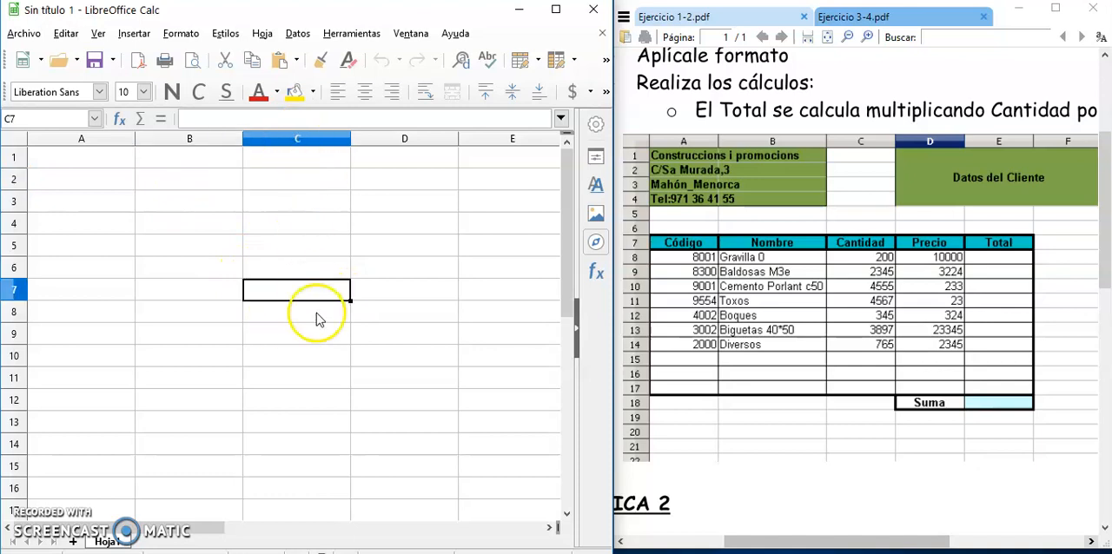
pyautogui.click(89, 179)
# Enter the company name "Construccions i promocions" in cell A1.
pyautogui.click(100, 157)
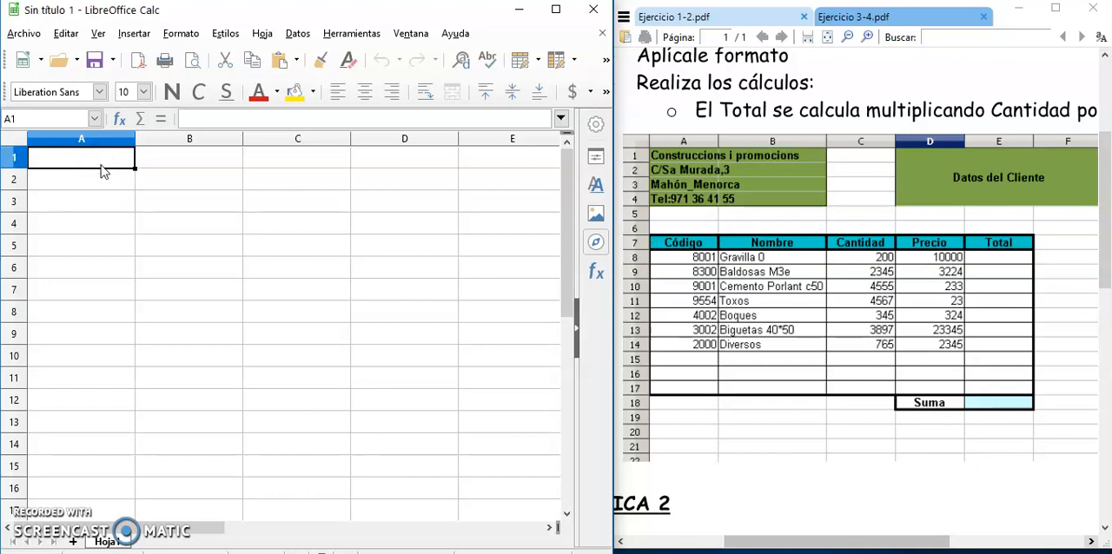
pyautogui.click(728, 157)
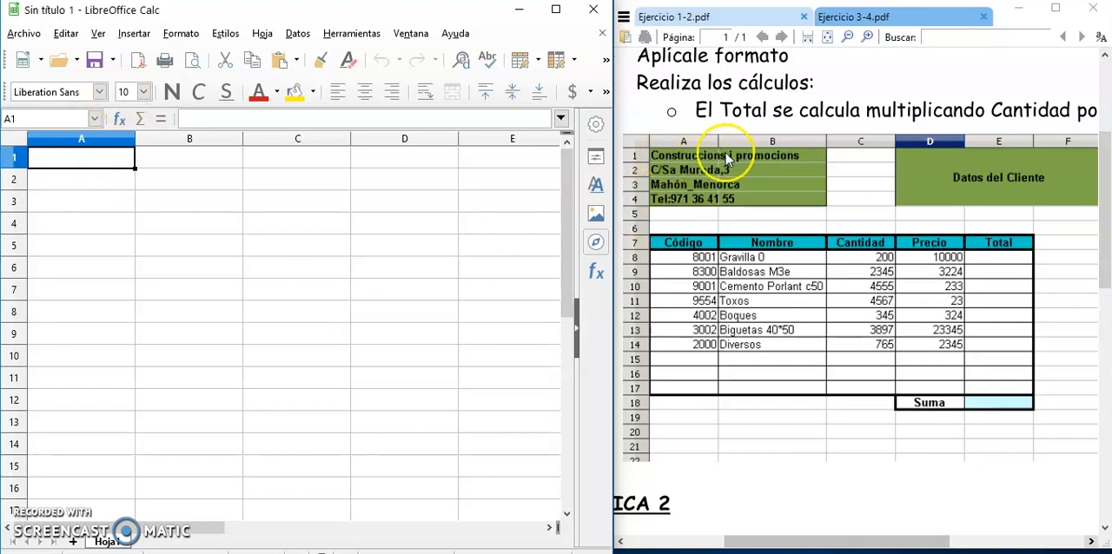
pyautogui.click(87, 158)
pyautogui.write('Construccions i promoci')
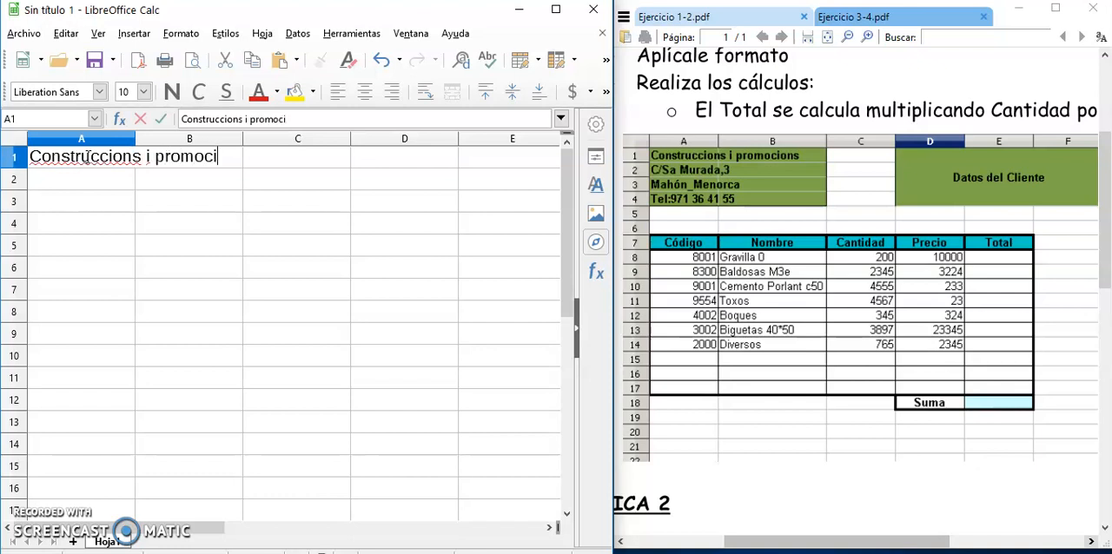
pyautogui.press('Return')
pyautogui.click(93, 163)
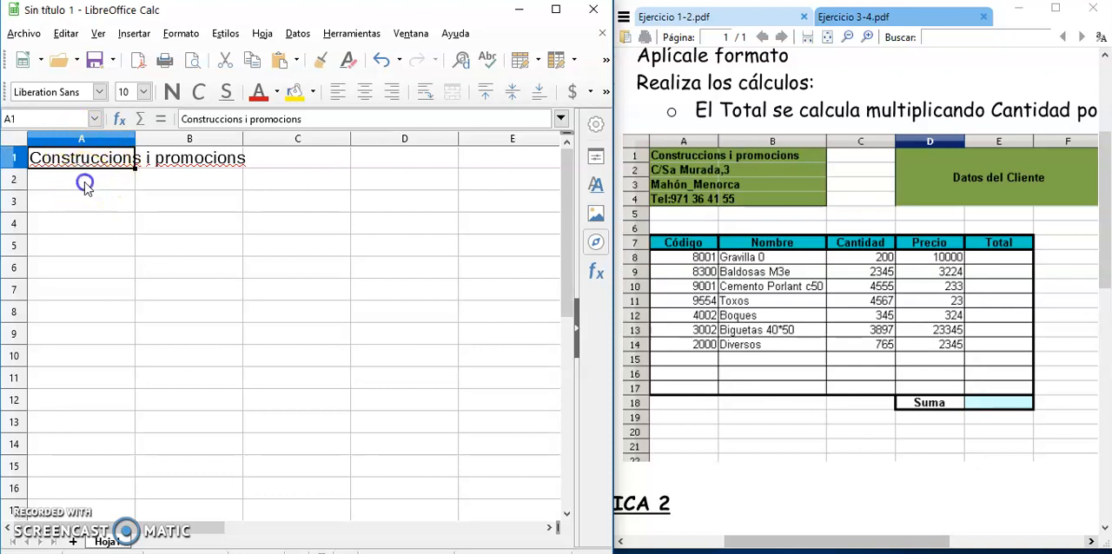
pyautogui.click(85, 188)
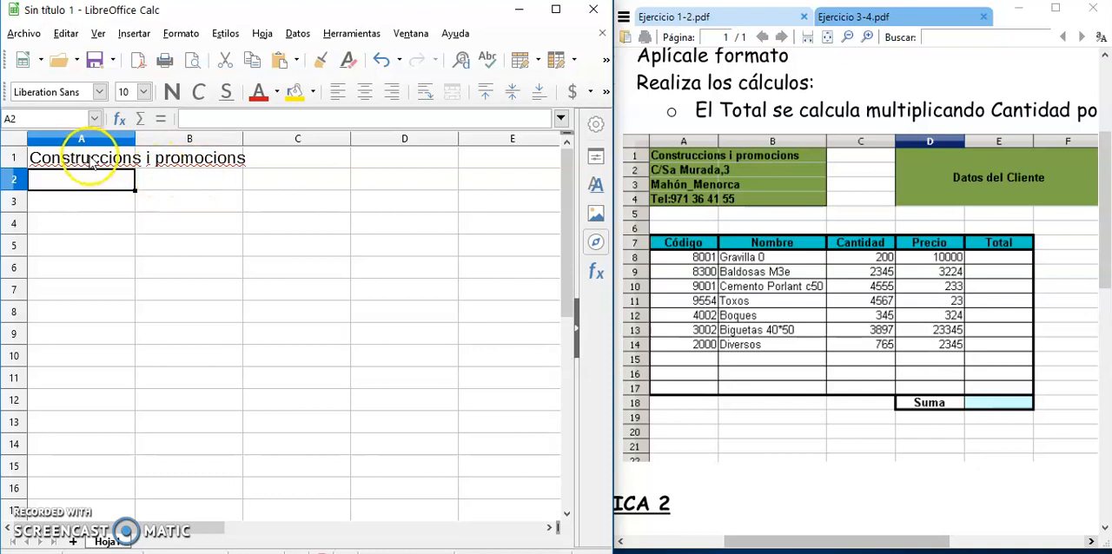
# Enter 4 in cell B1, next to the company name.
pyautogui.click(195, 163)
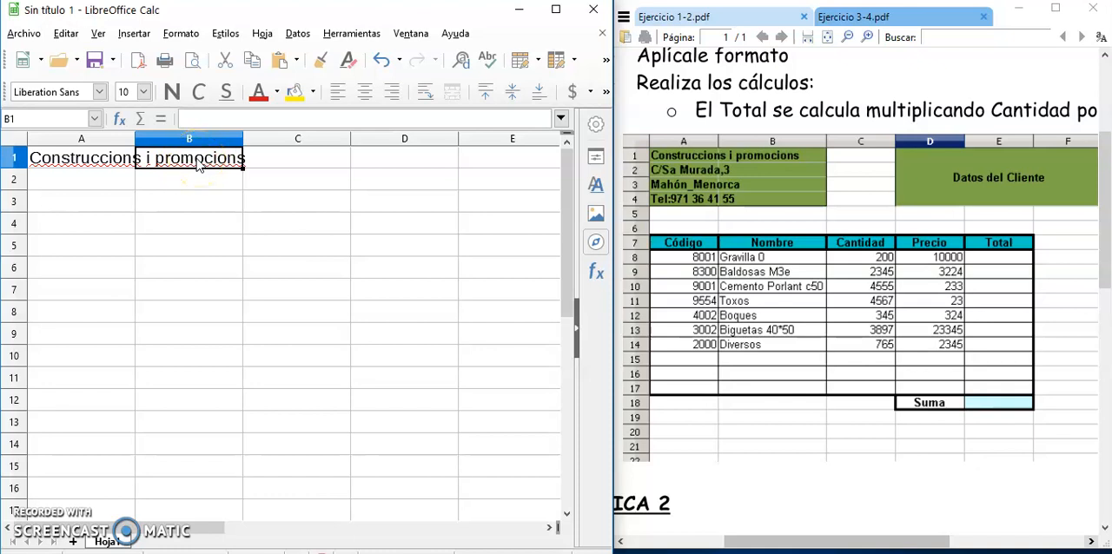
pyautogui.write('4')
pyautogui.press('Return')
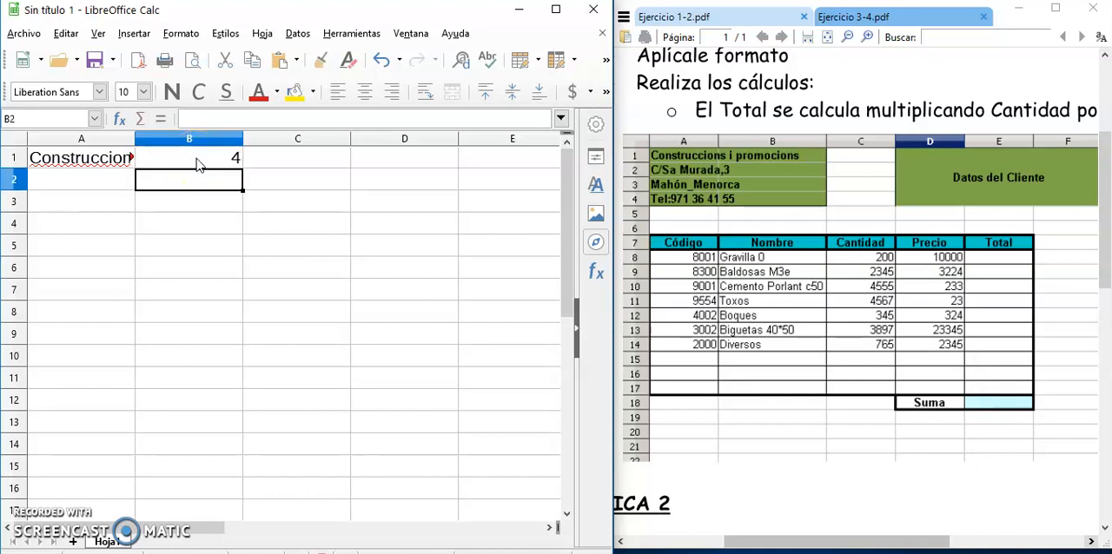
pyautogui.click(74, 165)
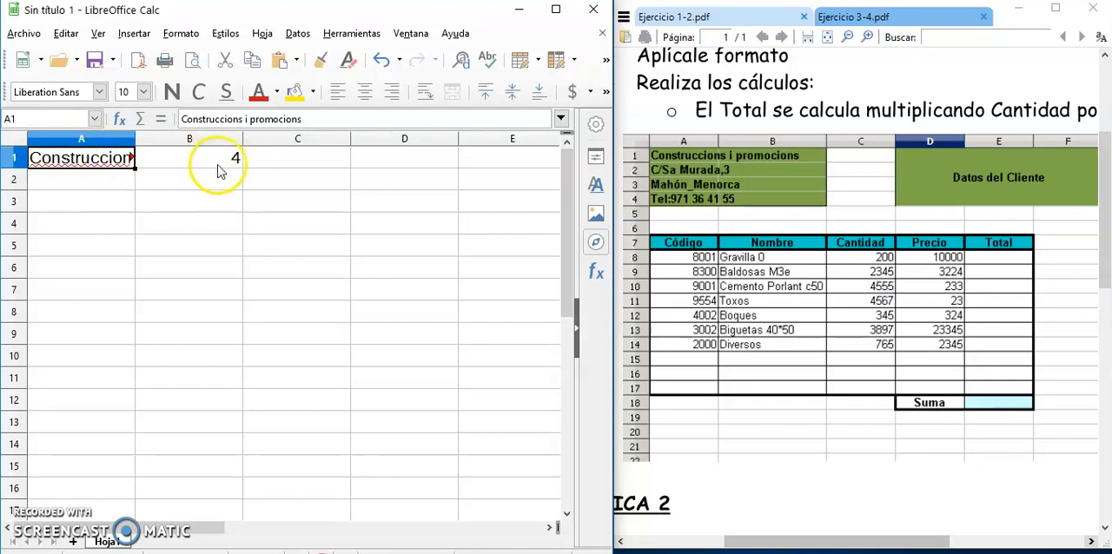
# Clear the number from cell B1.
pyautogui.click(227, 159)
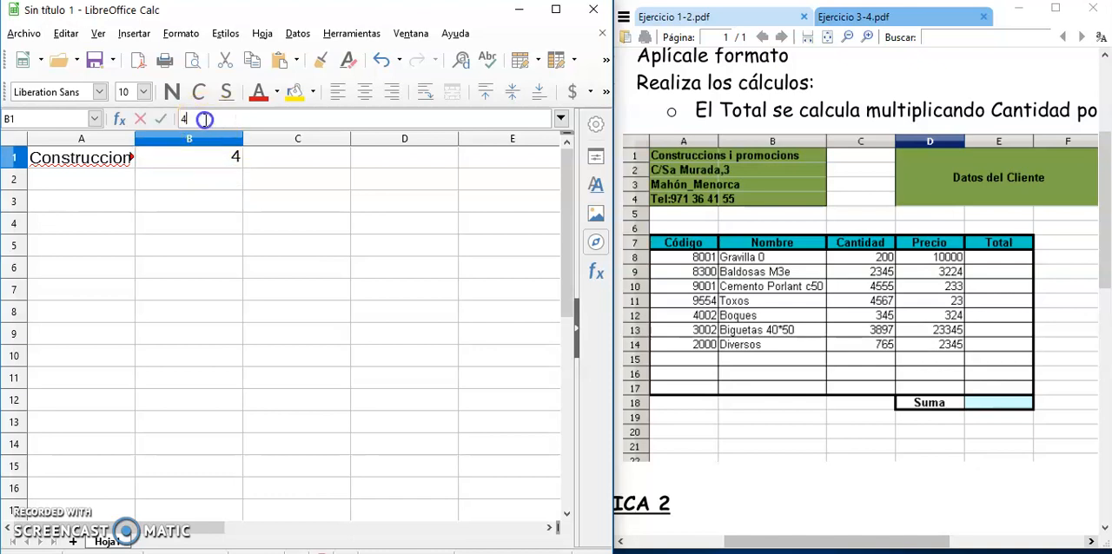
pyautogui.press('BackSpace')
pyautogui.press('Return')
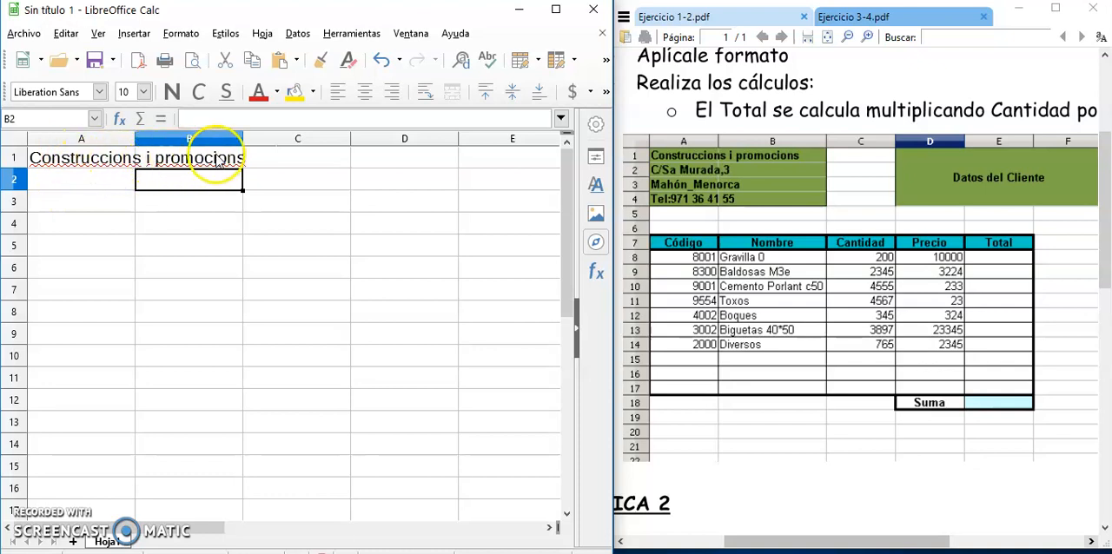
# Widen column B so that the company name fits within columns A and B with room to spare.
pyautogui.click(70, 163)
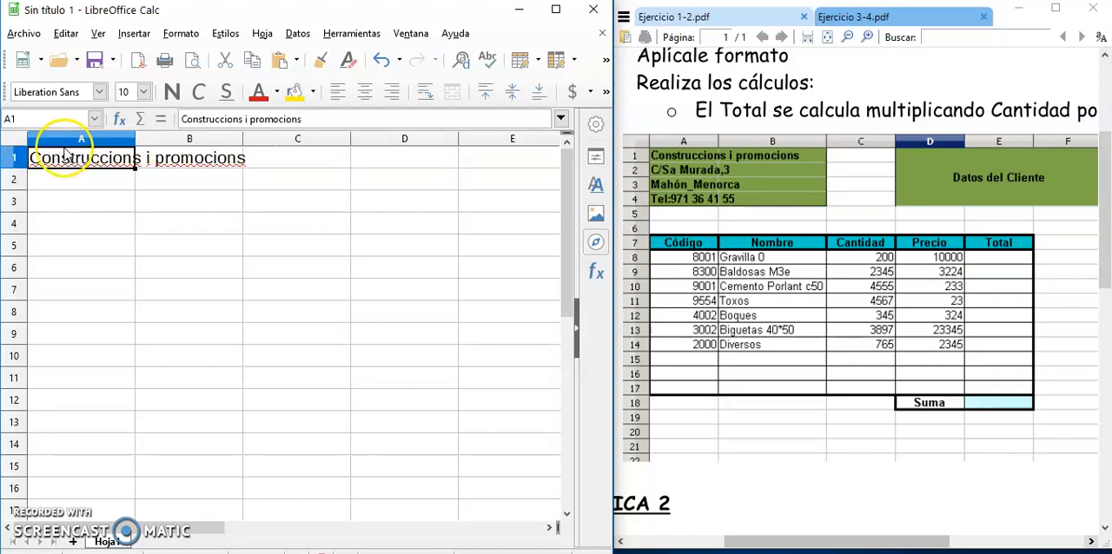
pyautogui.click(179, 207)
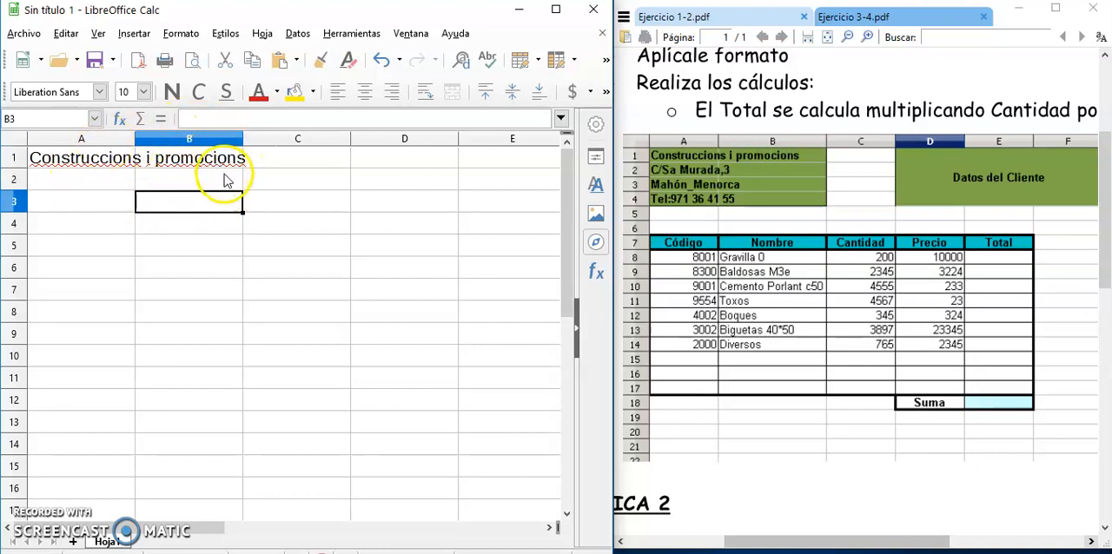
pyautogui.moveTo(245, 138); pyautogui.dragTo(264, 139)
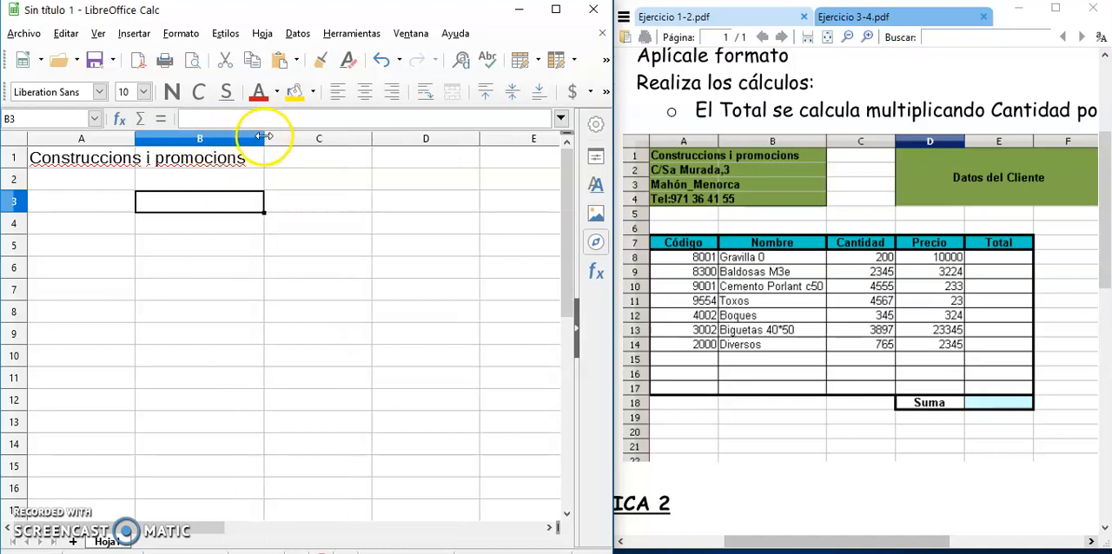
pyautogui.moveTo(265, 135)
pyautogui.mouseDown()
pyautogui.moveTo(314, 139)
pyautogui.moveTo(284, 139)
pyautogui.mouseUp()
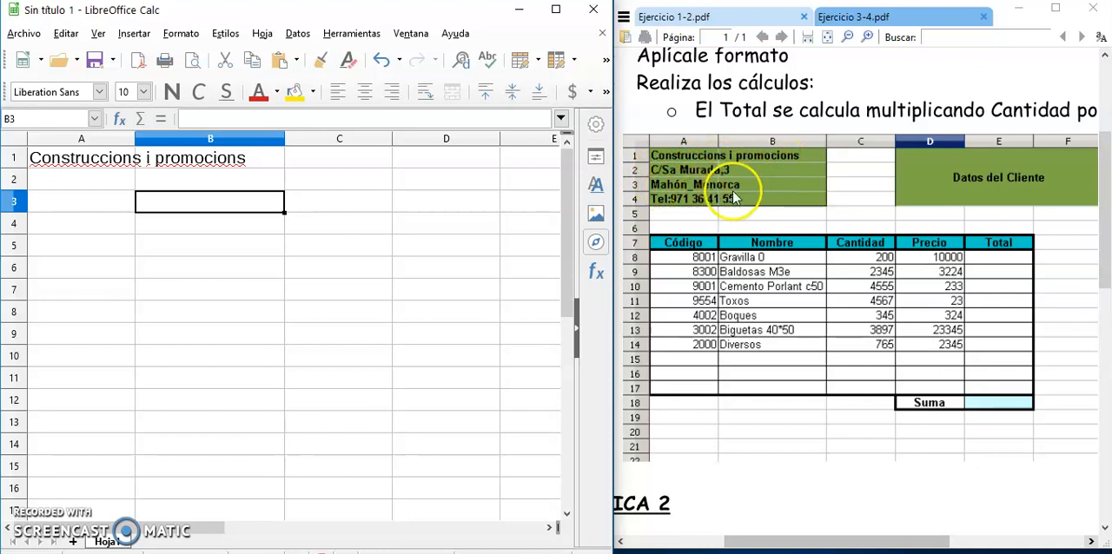
# Fill the header block A1:B4 with the Lima green background colour.
pyautogui.moveTo(72, 165); pyautogui.dragTo(256, 228)
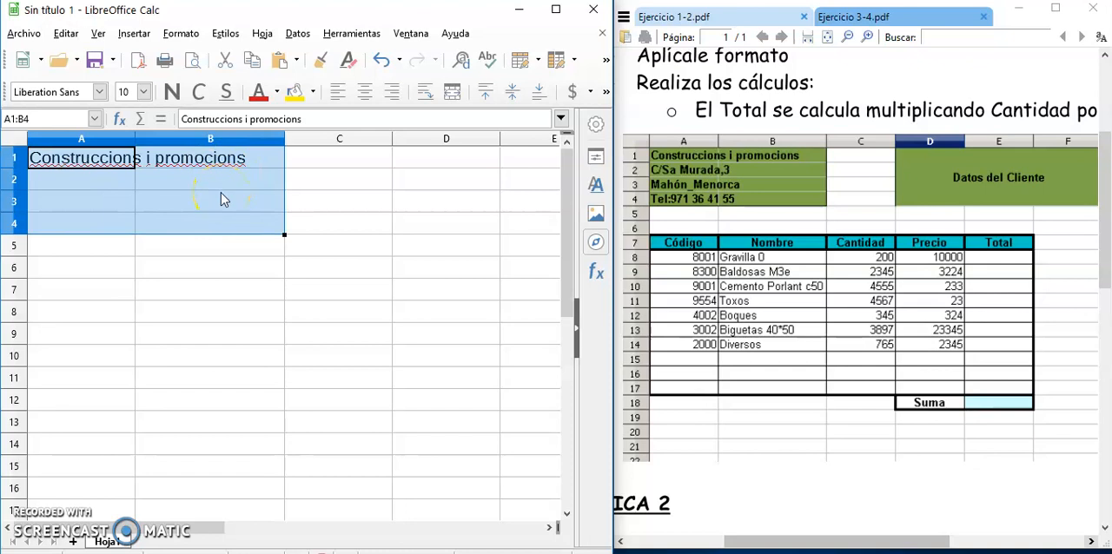
pyautogui.click(180, 34)
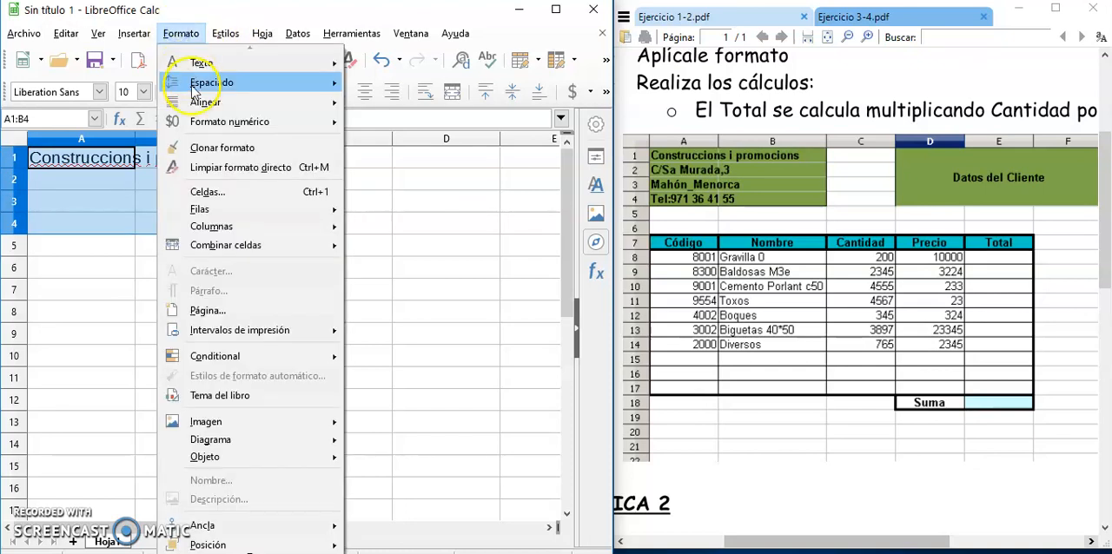
pyautogui.click(205, 193)
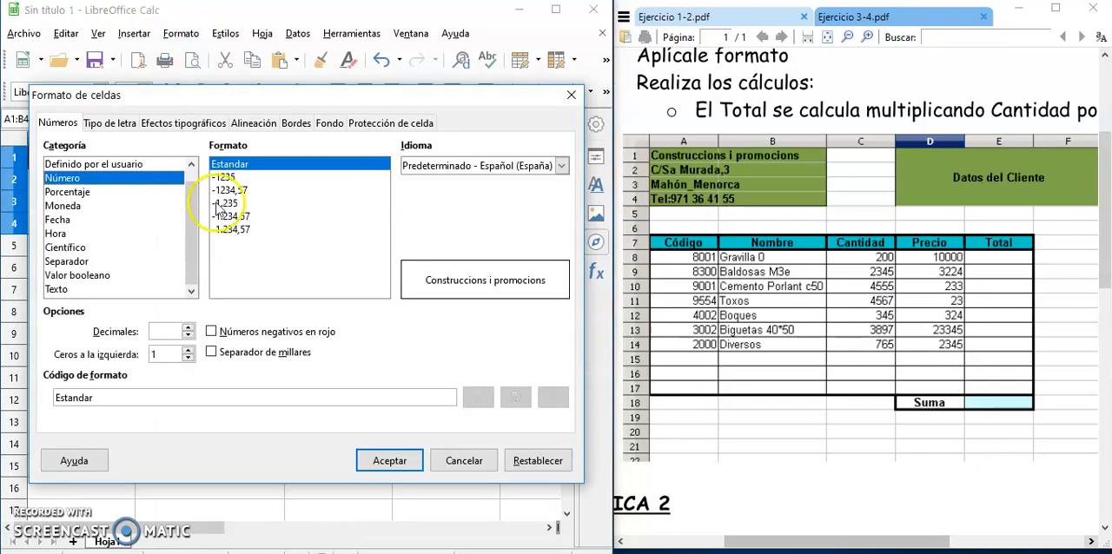
pyautogui.click(331, 127)
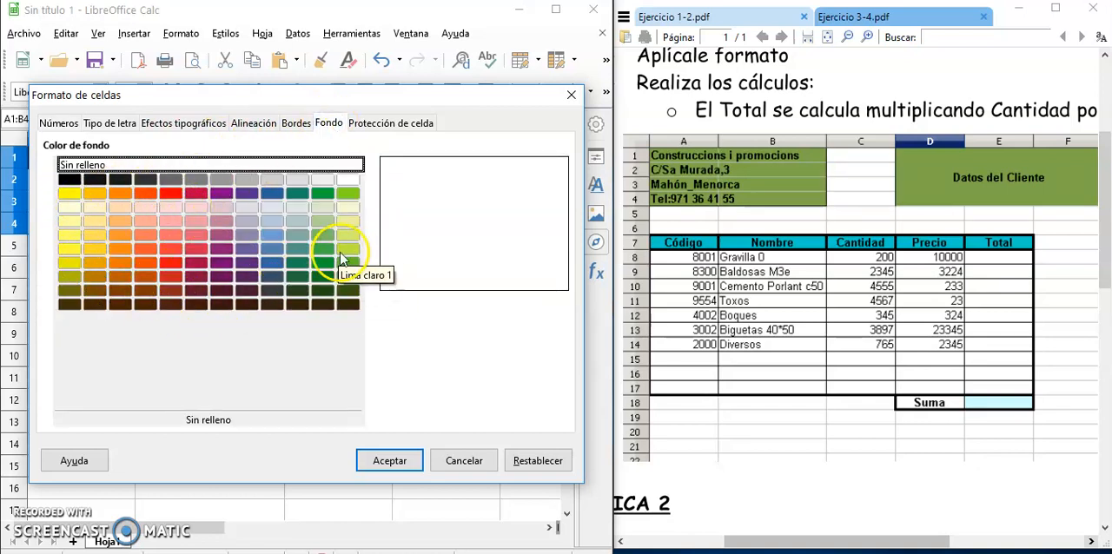
pyautogui.click(346, 194)
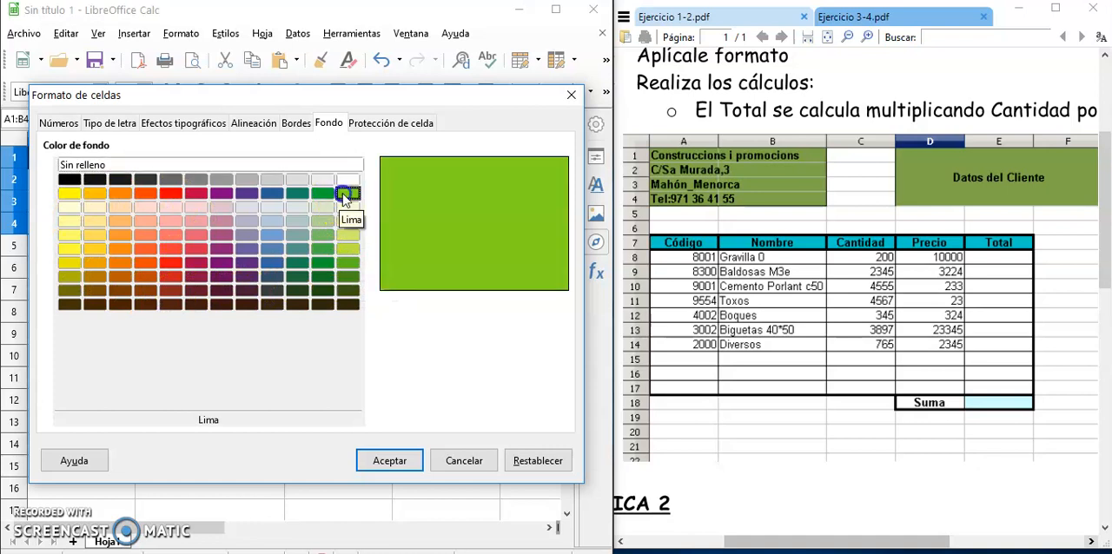
pyautogui.click(390, 463)
pyautogui.click(212, 314)
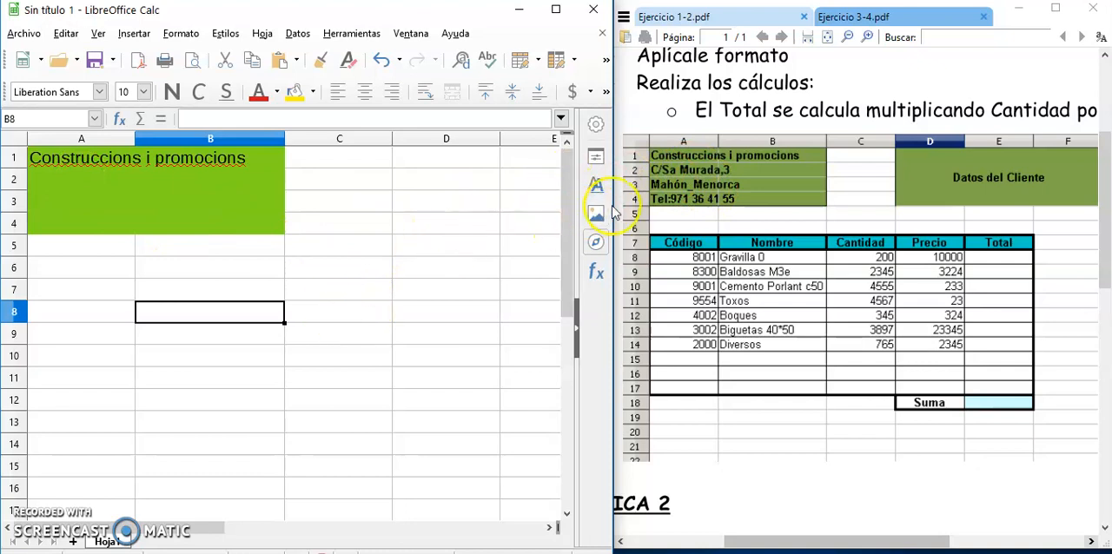
pyautogui.moveTo(618, 203); pyautogui.dragTo(817, 214)
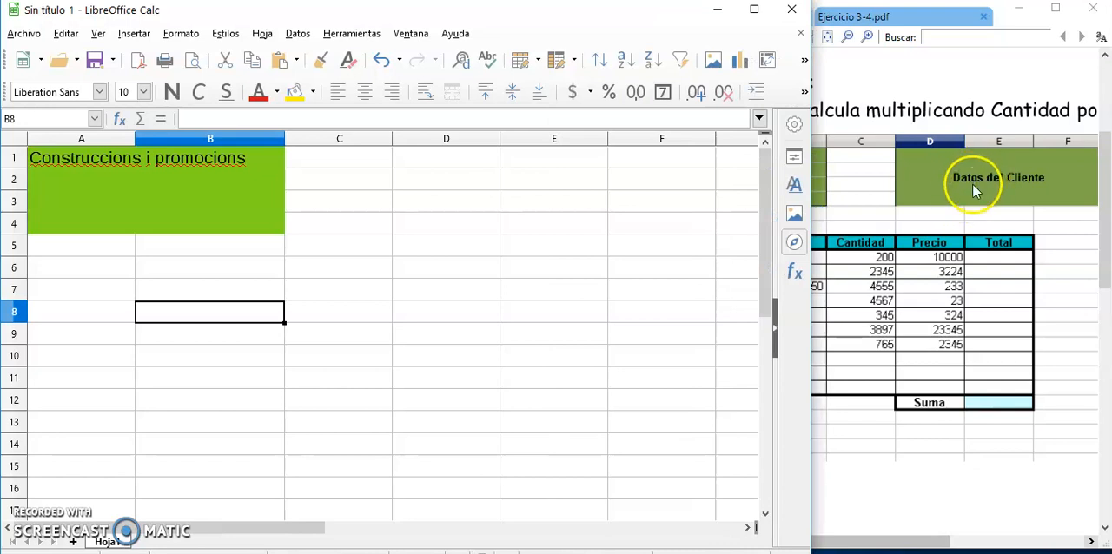
pyautogui.moveTo(814, 179); pyautogui.dragTo(619, 188)
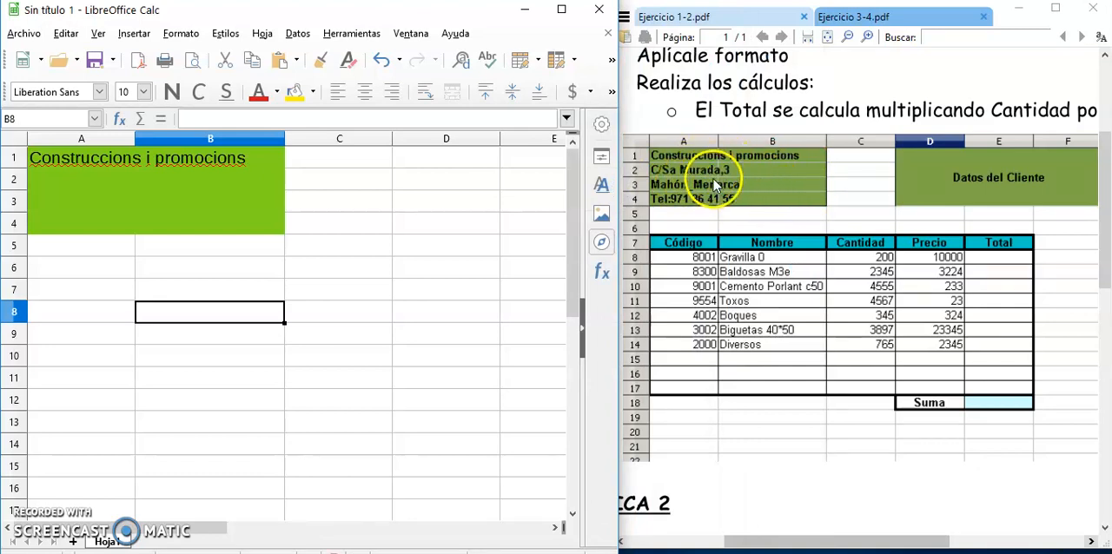
pyautogui.click(213, 195)
pyautogui.click(189, 177)
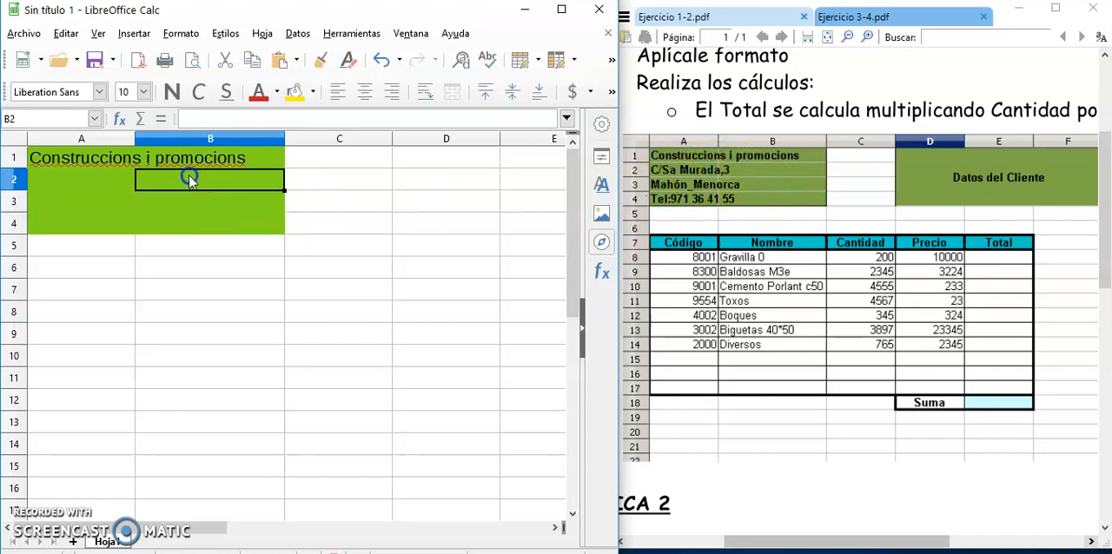
pyautogui.click(81, 176)
pyautogui.click(78, 203)
pyautogui.moveTo(190, 182); pyautogui.dragTo(191, 196)
pyautogui.click(199, 221)
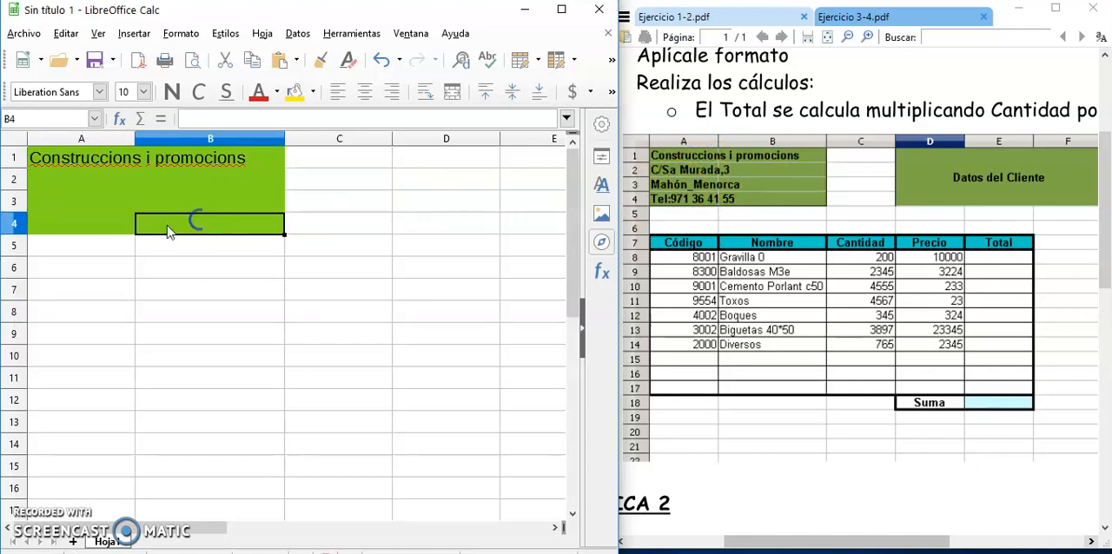
pyautogui.click(96, 218)
pyautogui.click(88, 203)
pyautogui.click(178, 198)
pyautogui.click(179, 180)
pyautogui.click(81, 176)
pyautogui.click(178, 202)
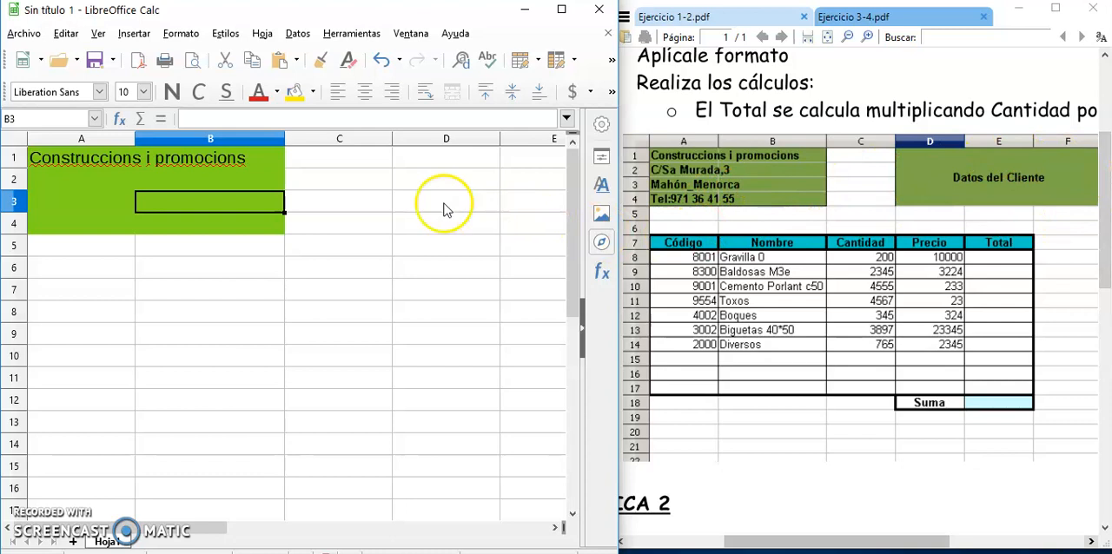
# Enlarge the spreadsheet window to show column F, and merge and centre cells D1:F4.
pyautogui.moveTo(619, 303); pyautogui.dragTo(803, 278)
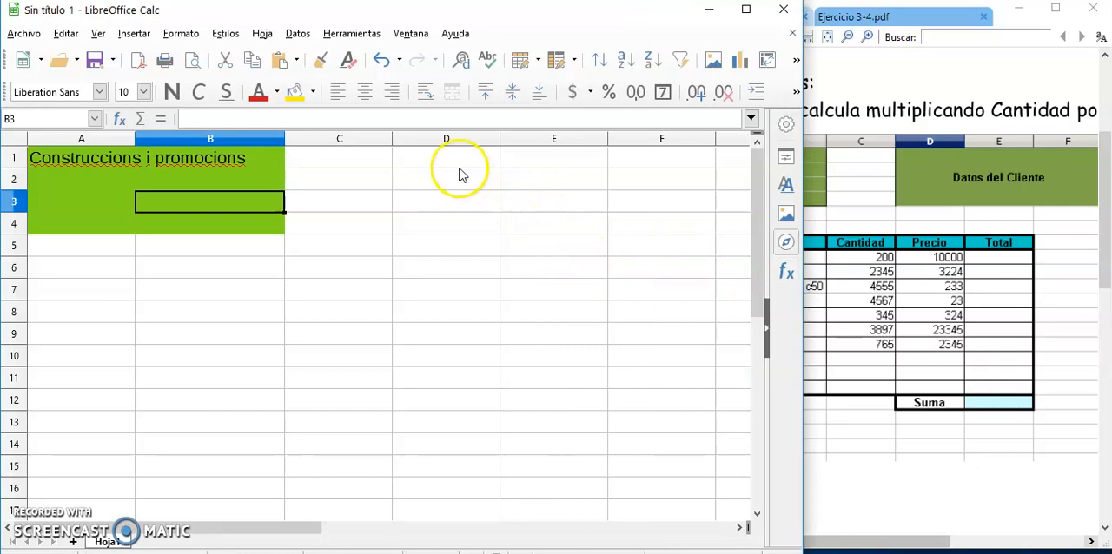
pyautogui.moveTo(456, 159); pyautogui.dragTo(650, 226)
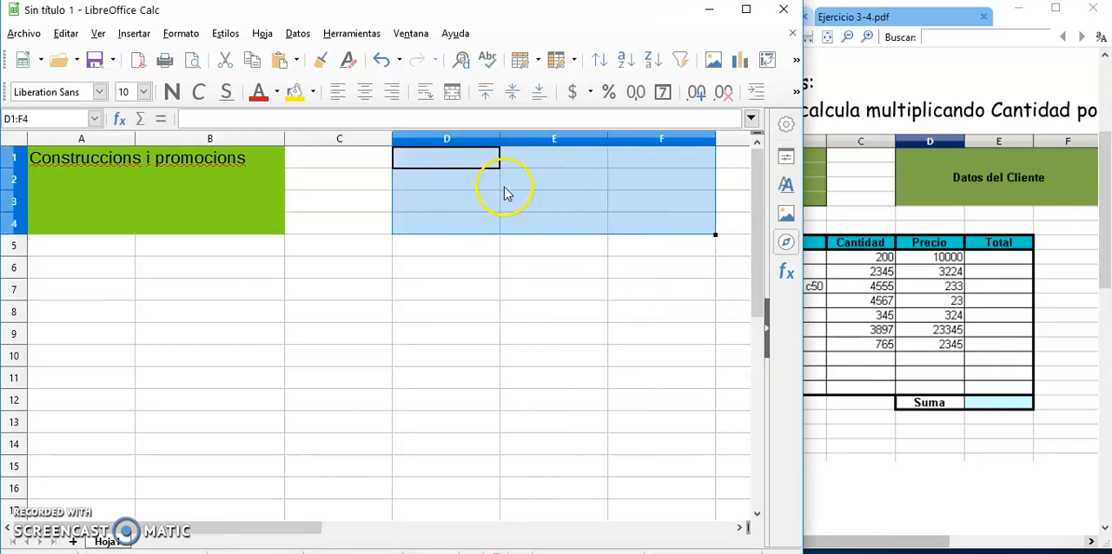
pyautogui.click(452, 94)
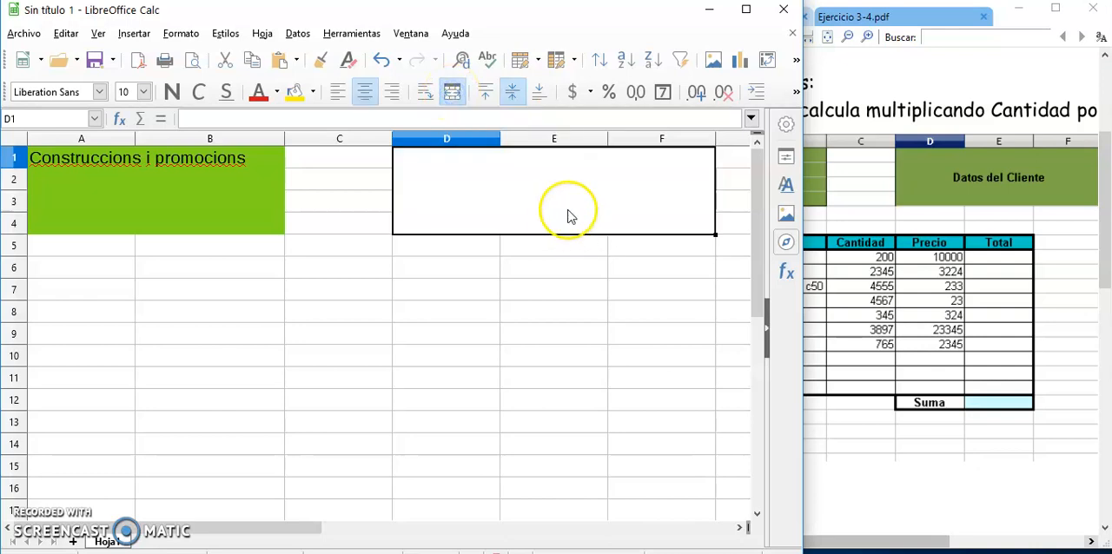
# Enter "Datos del cliente" in the merged block D1:F4.
pyautogui.click(516, 192)
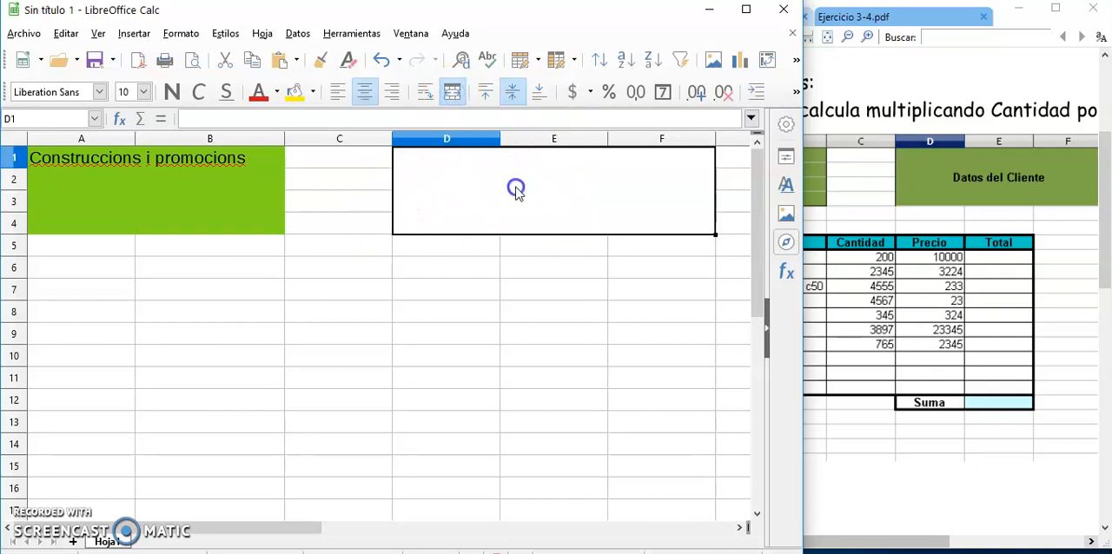
pyautogui.write('Da')
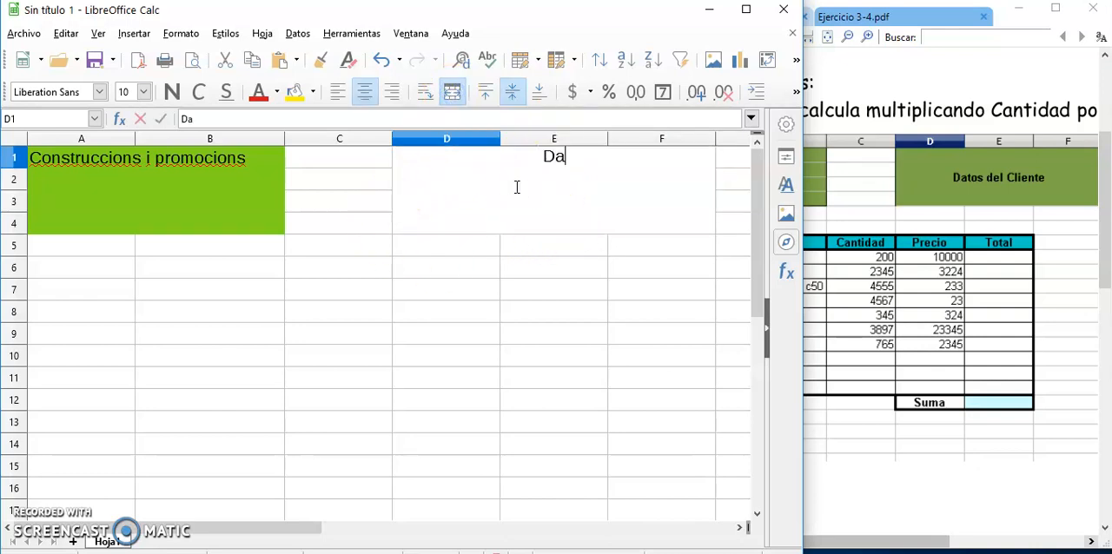
pyautogui.write('tos del cliente')
pyautogui.press('Return')
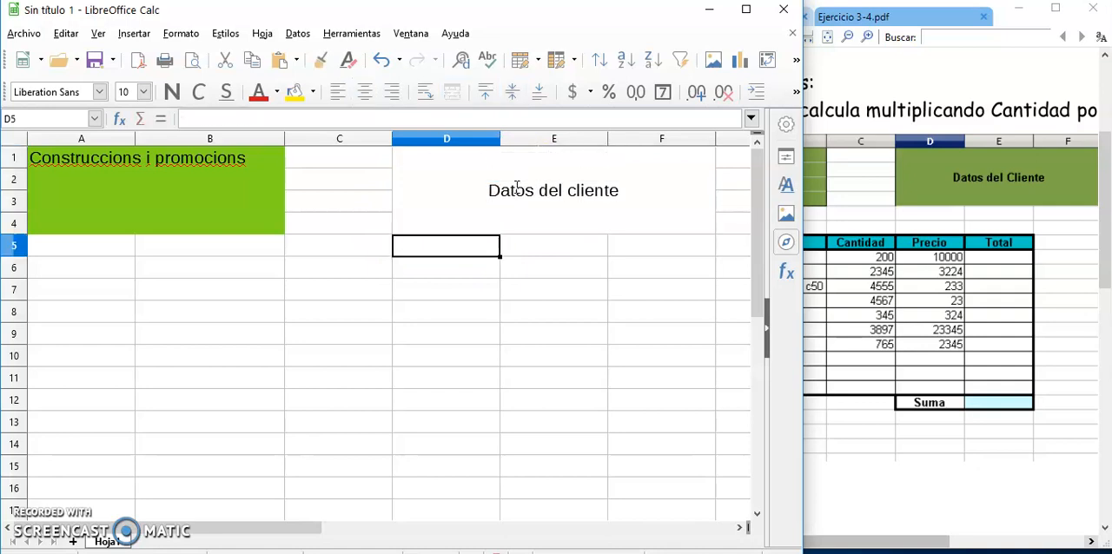
# Fill the merged "Datos del cliente" block D1:F4 with the Lima green background colour.
pyautogui.click(512, 182)
pyautogui.click(182, 34)
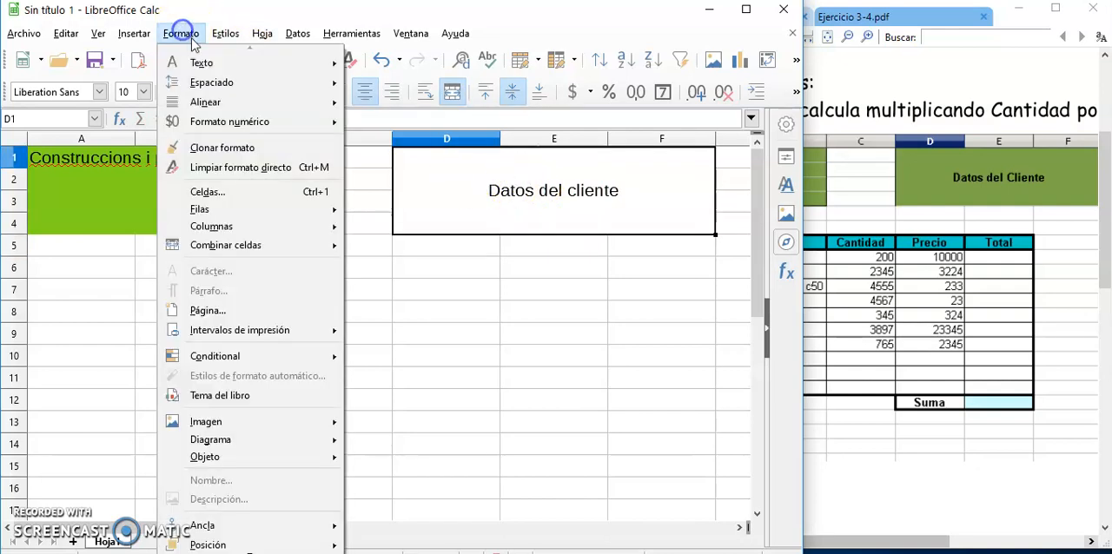
pyautogui.click(224, 191)
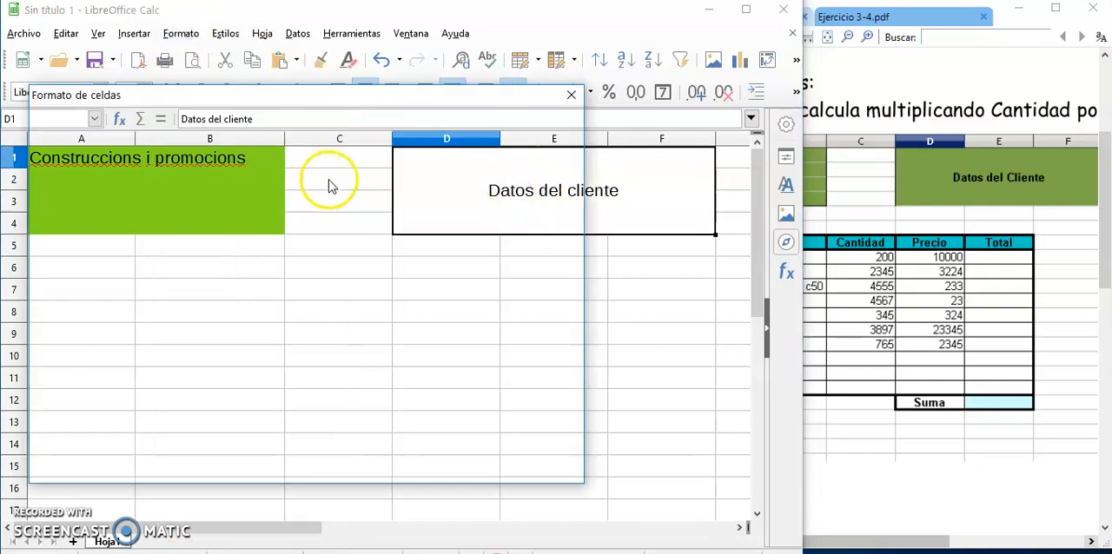
pyautogui.click(348, 193)
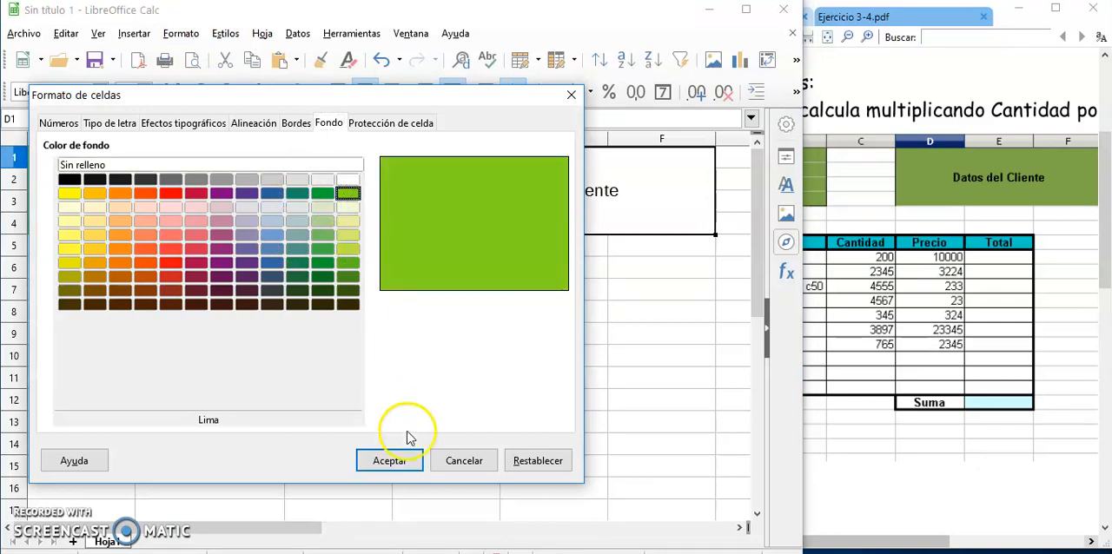
pyautogui.click(387, 461)
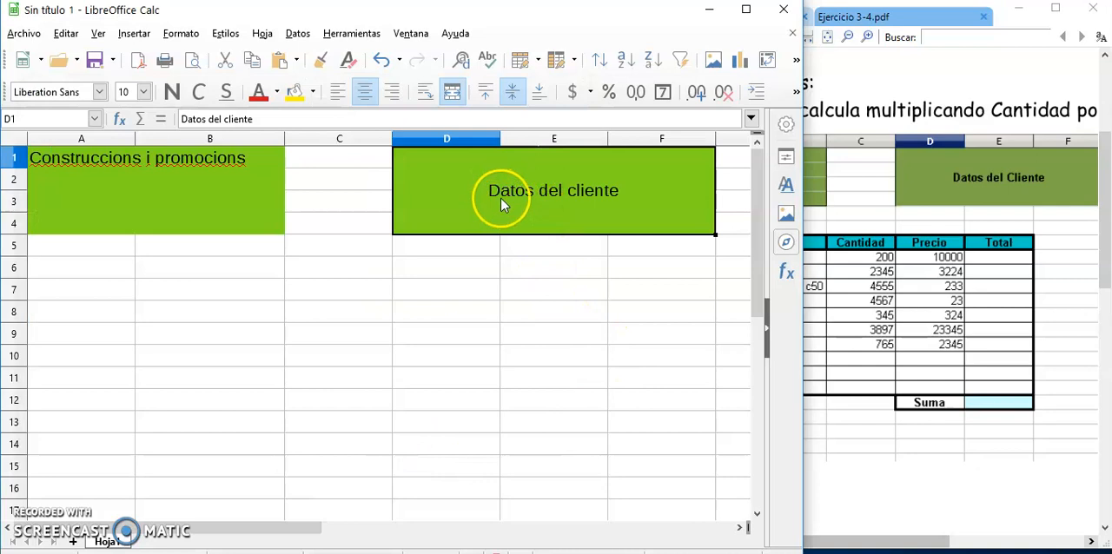
# Try left and right horizontal alignment on the "Datos del cliente" block, and set it back to centred.
pyautogui.click(338, 98)
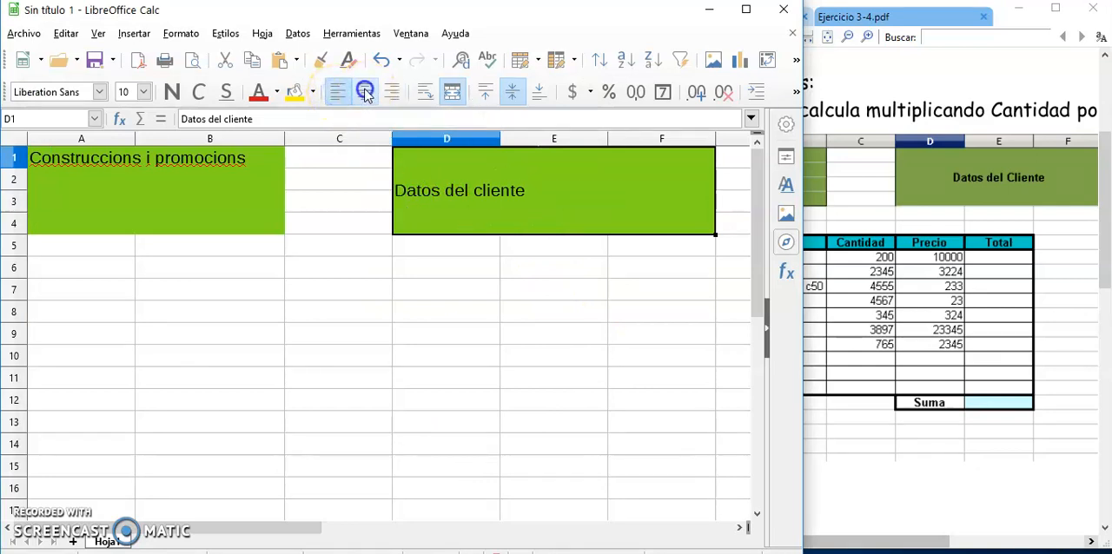
pyautogui.click(365, 93)
pyautogui.click(394, 95)
pyautogui.click(365, 93)
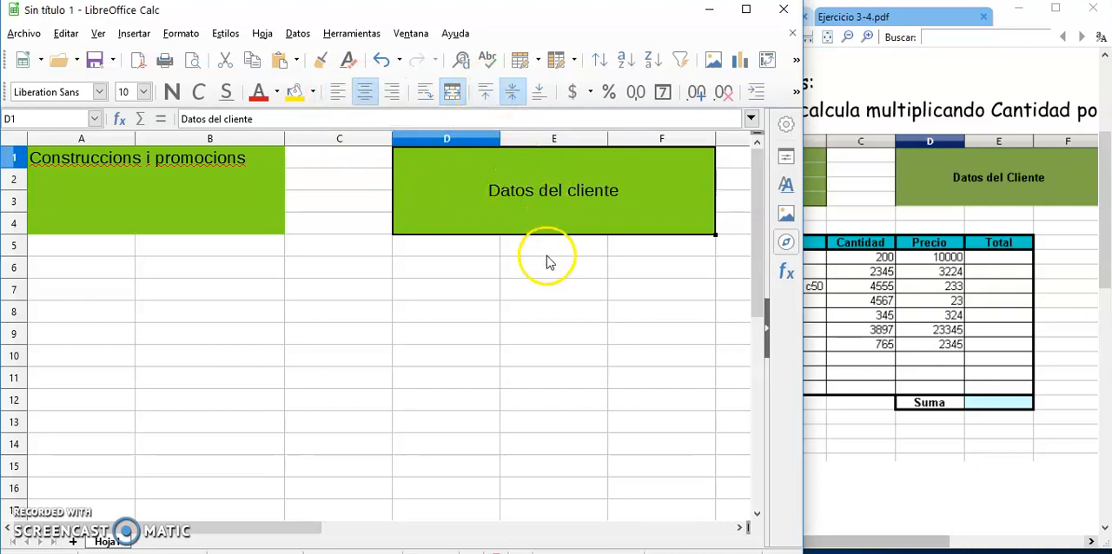
# Try top and bottom vertical alignment on the "Datos del cliente" block, and set it back to vertically centred.
pyautogui.click(485, 92)
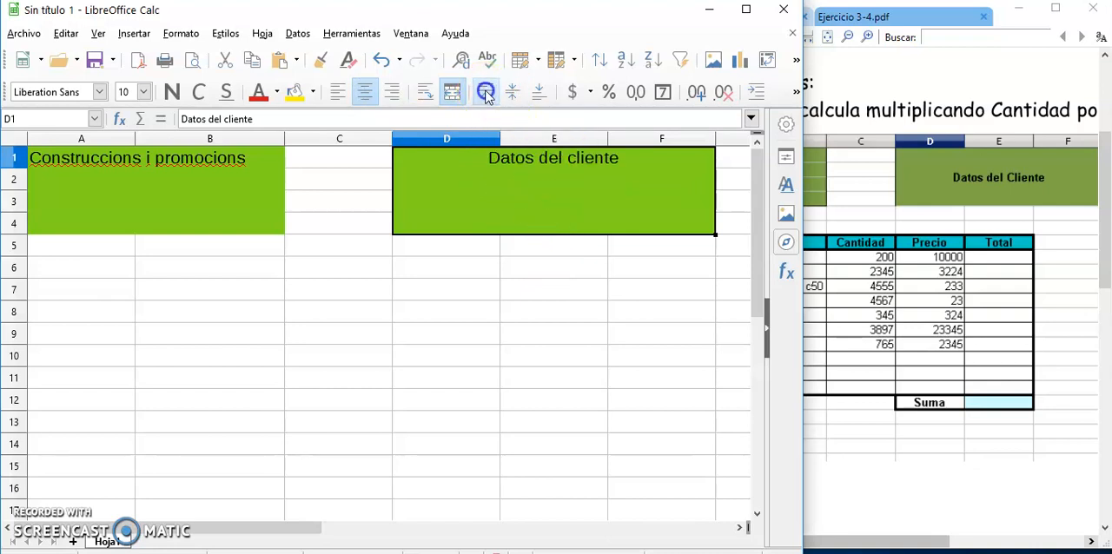
pyautogui.click(512, 92)
pyautogui.click(539, 92)
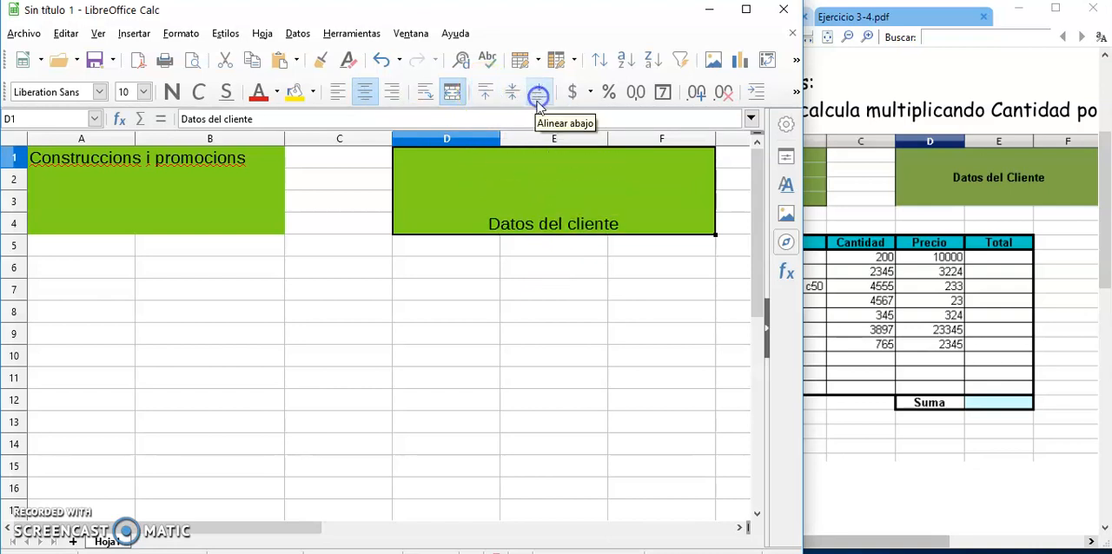
pyautogui.click(511, 92)
# Narrow the spreadsheet window to reveal the PDF table, and enter the quantities 200 in C7 and 2345 in C8.
pyautogui.click(388, 296)
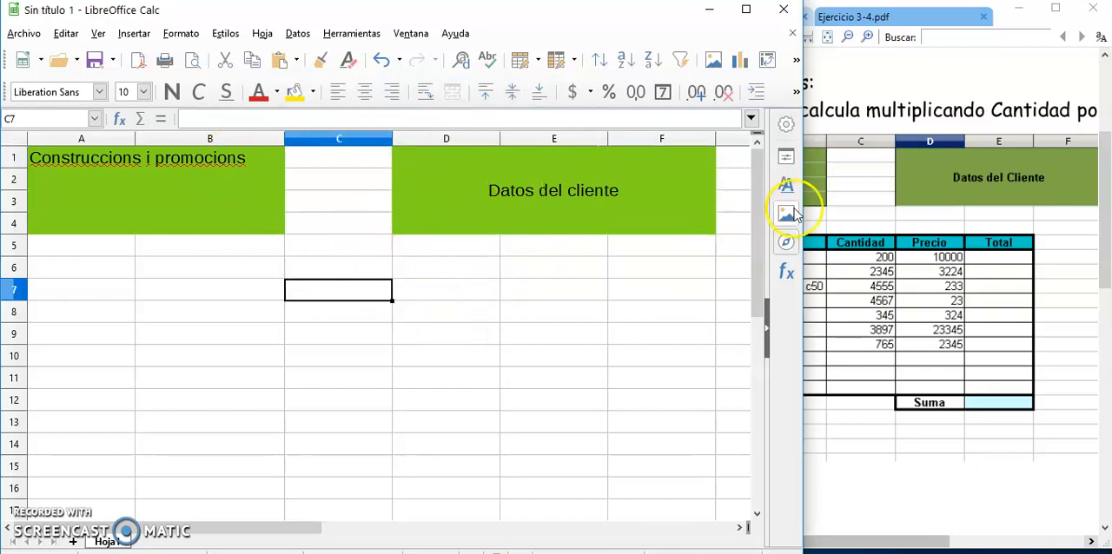
pyautogui.moveTo(803, 204); pyautogui.dragTo(645, 204)
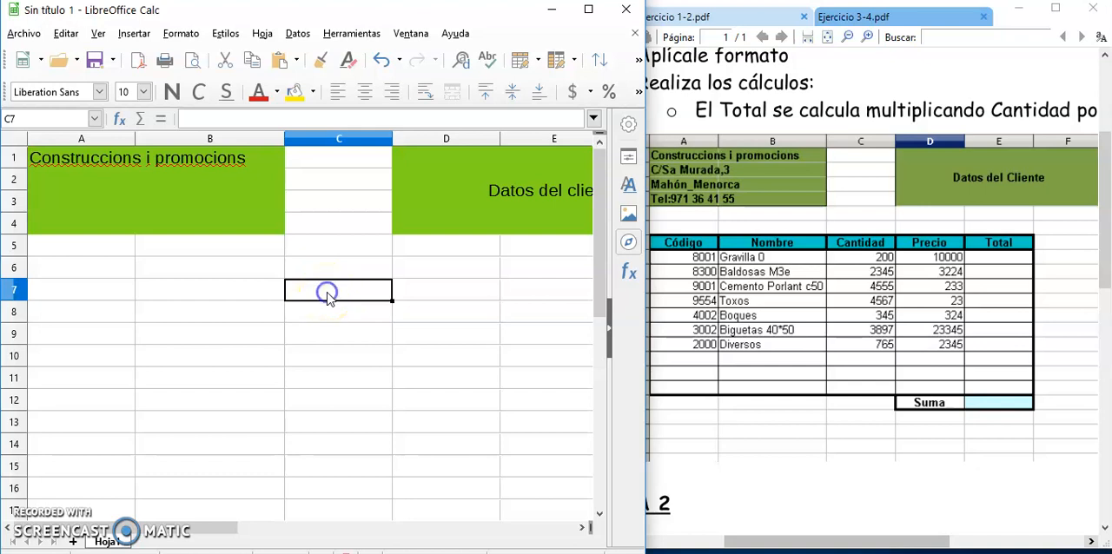
pyautogui.write('200')
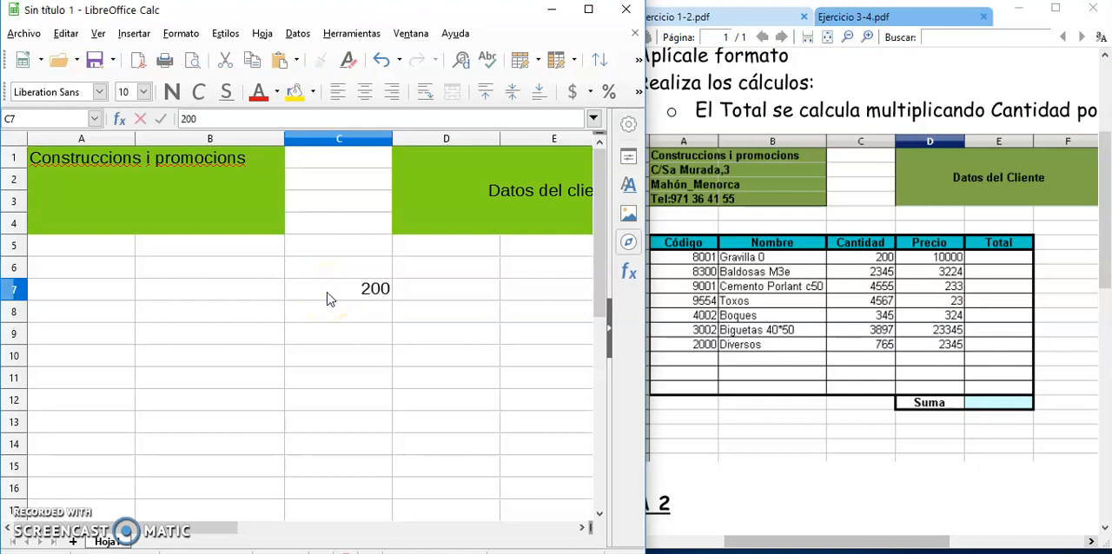
pyautogui.press('Return')
pyautogui.write('234')
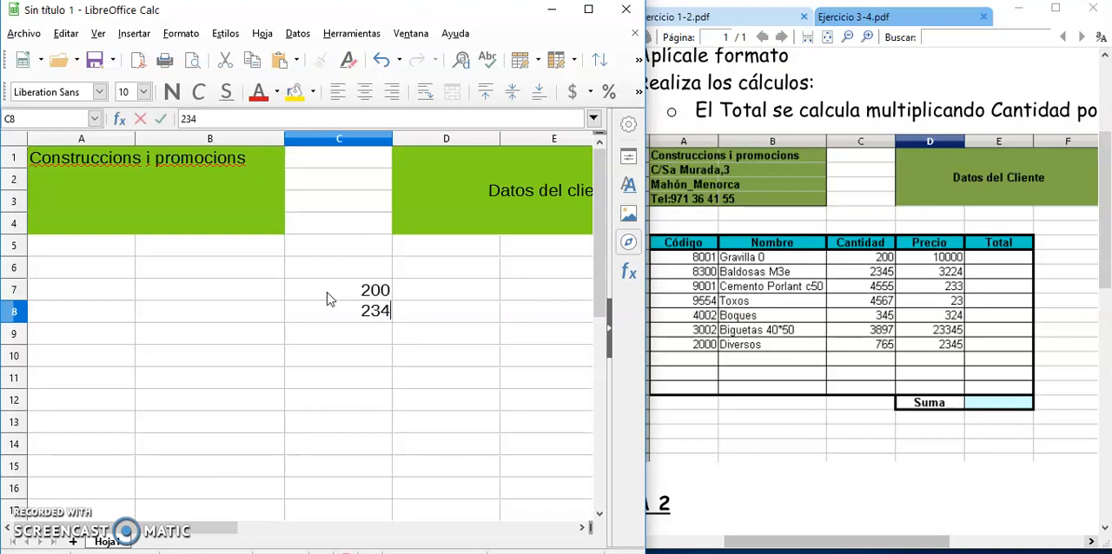
pyautogui.press('Return')
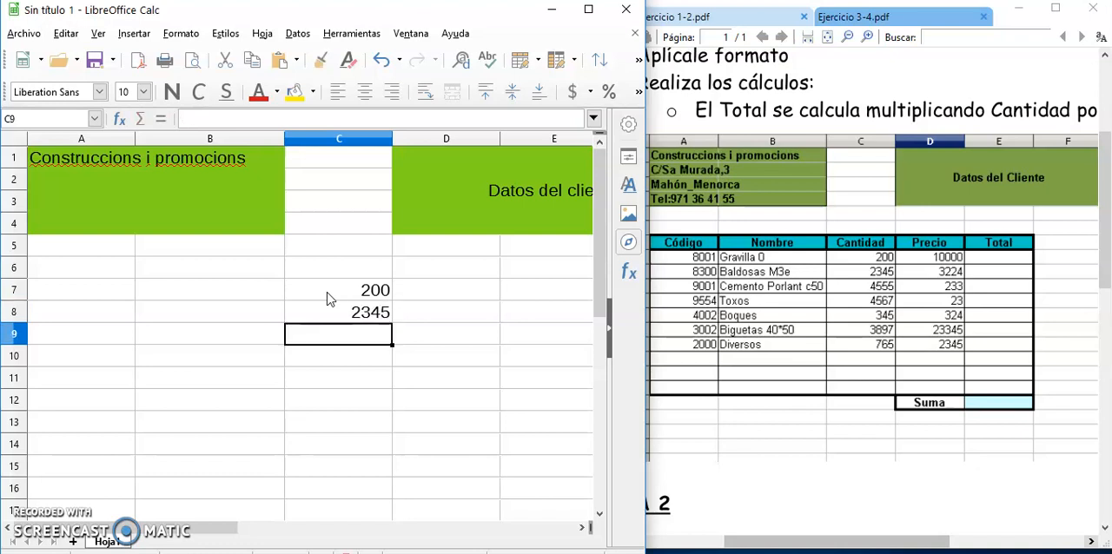
# Enter the prices 10000 in D7 and 3224 in D8, and widen the spreadsheet window to show all of column E.
pyautogui.click(420, 294)
pyautogui.write('10000')
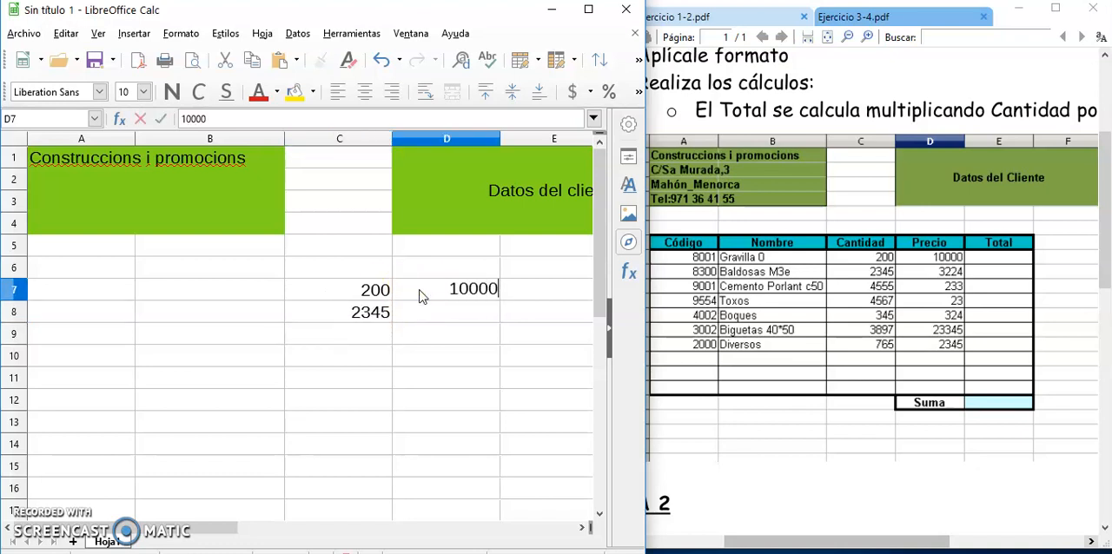
pyautogui.press('Return')
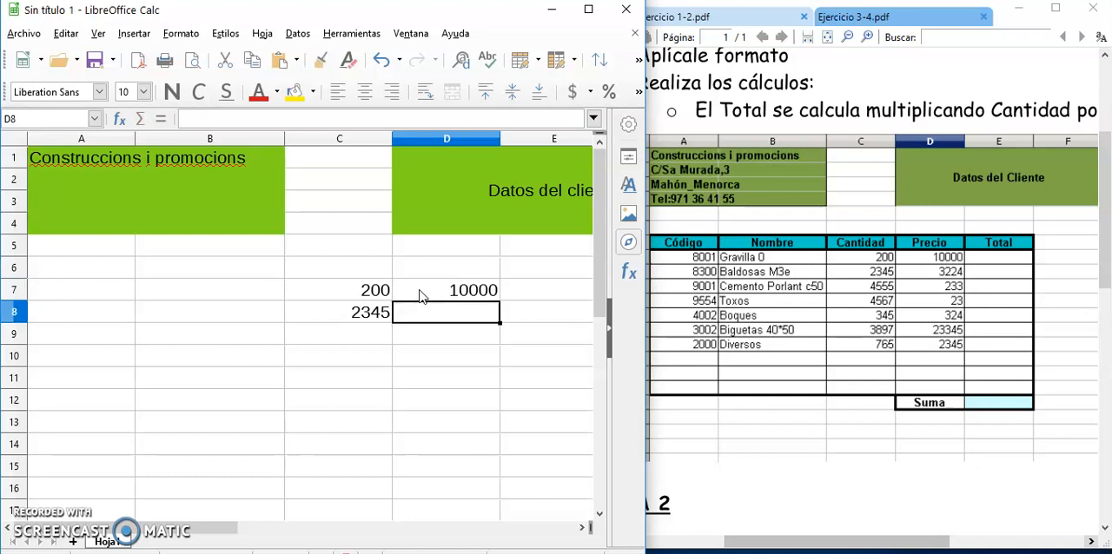
pyautogui.write('3224')
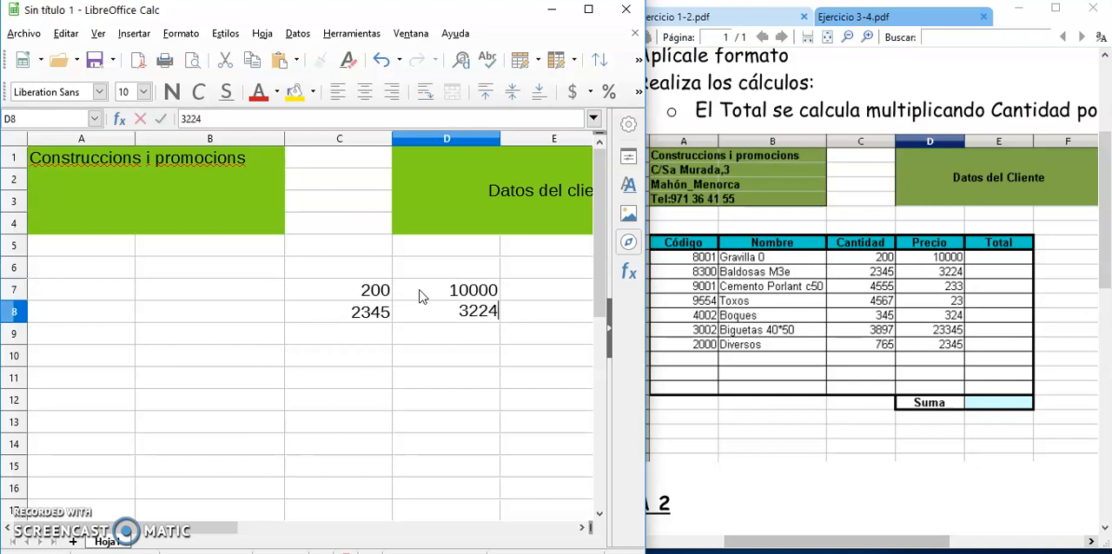
pyautogui.press('Return')
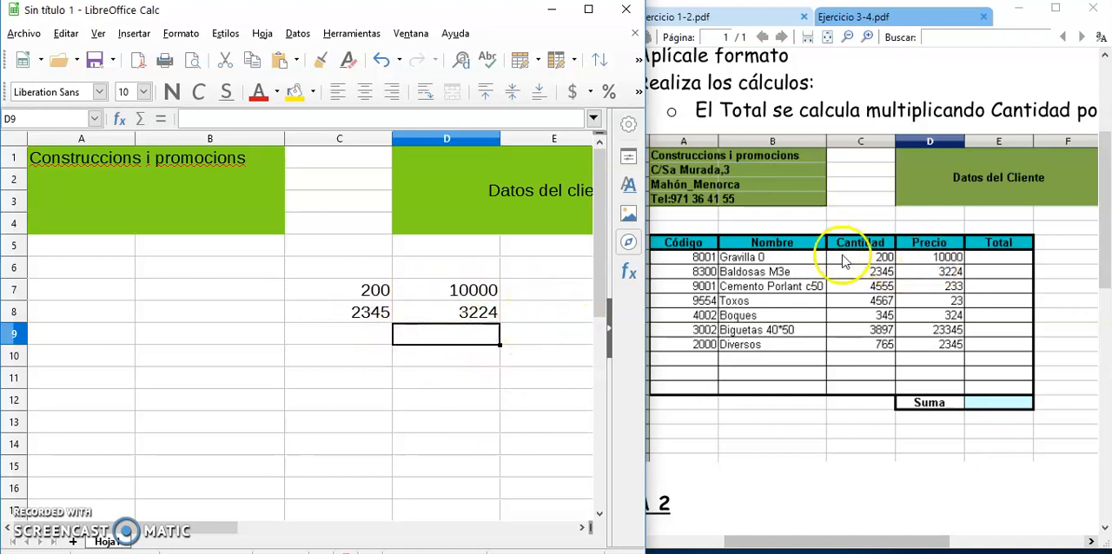
pyautogui.moveTo(647, 291); pyautogui.dragTo(711, 287)
pyautogui.click(573, 296)
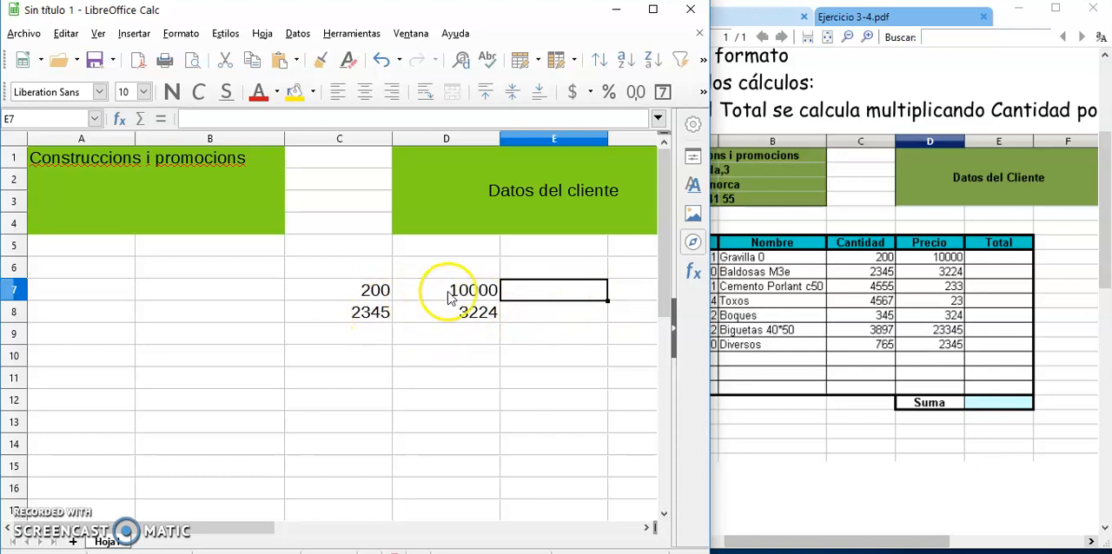
pyautogui.click(182, 291)
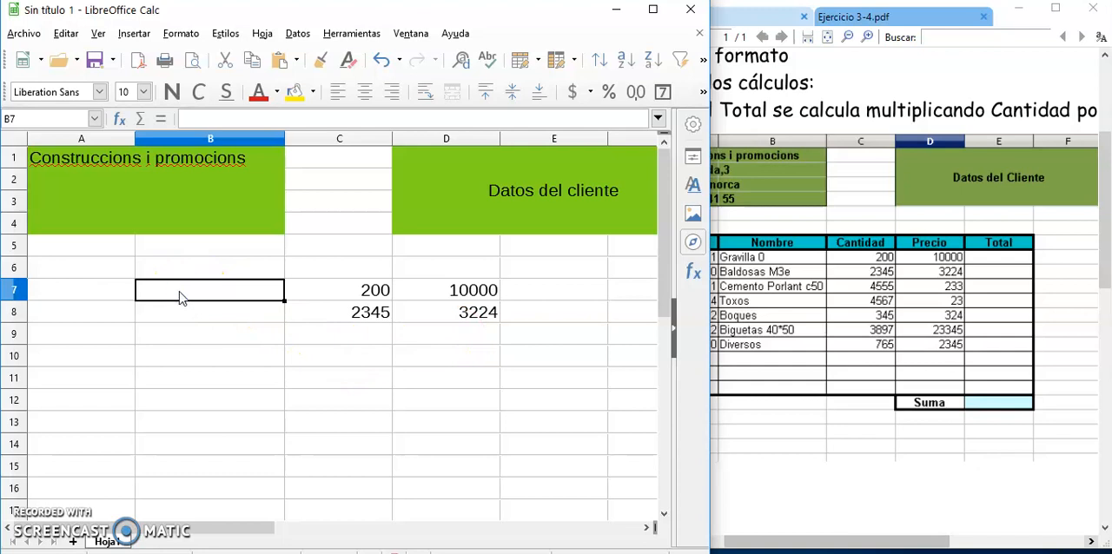
pyautogui.write('=/+-*')
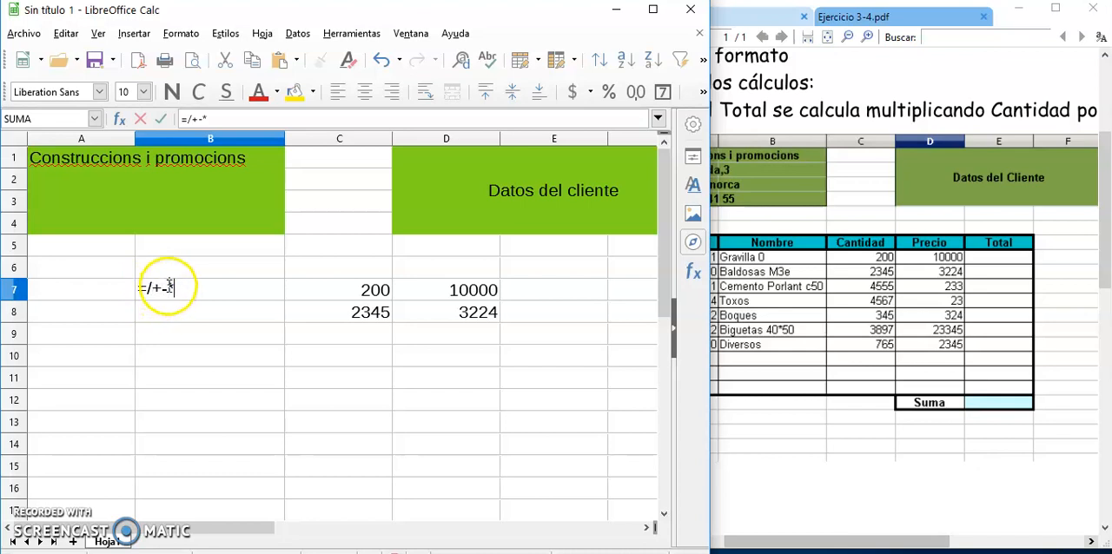
pyautogui.moveTo(188, 289); pyautogui.dragTo(143, 293)
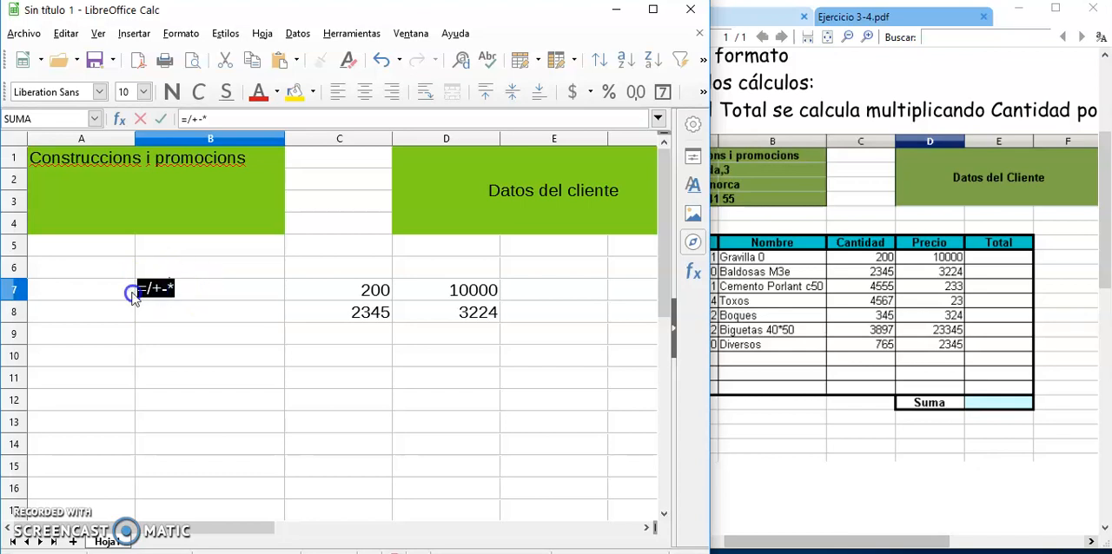
pyautogui.press('Escape')
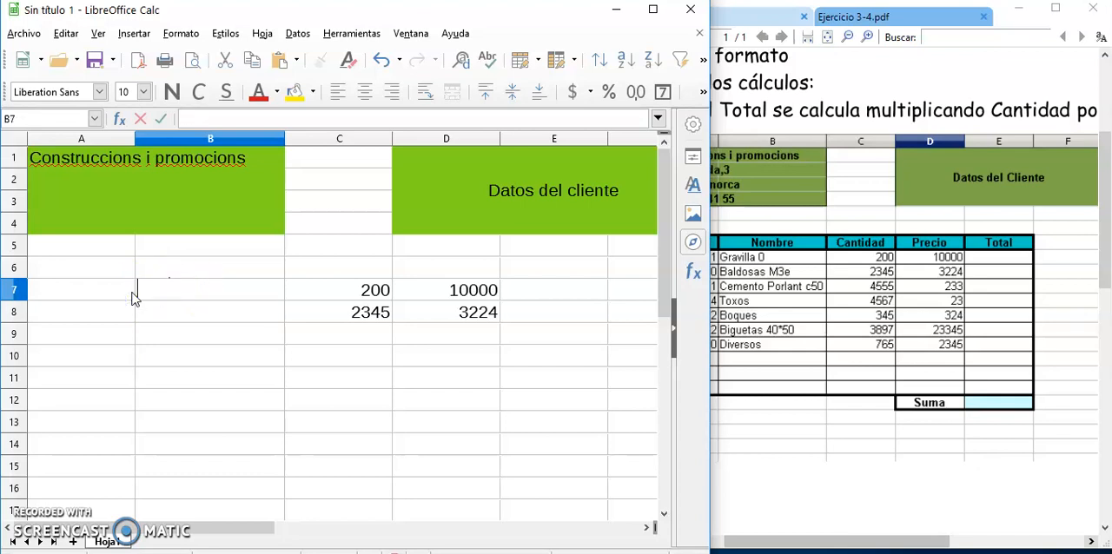
# Enter the fixed-number multiplication formula =5*9 in cell E7.
pyautogui.click(534, 293)
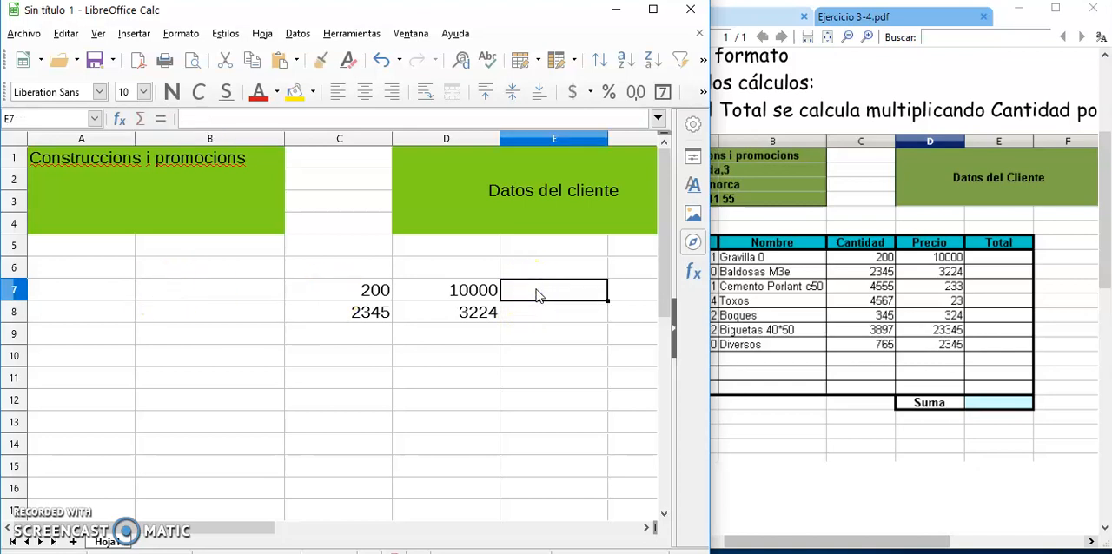
pyautogui.write('=5*9')
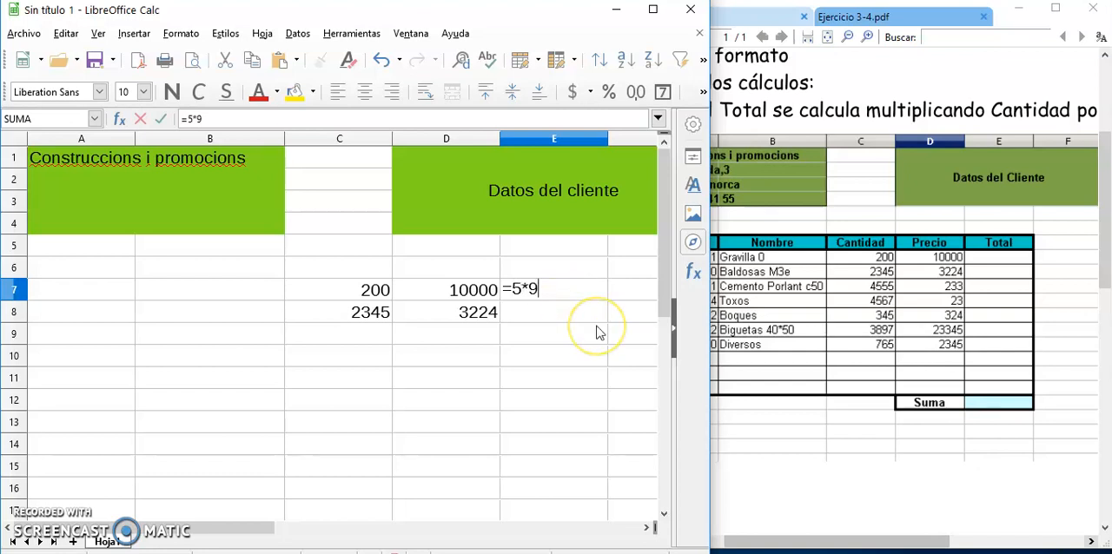
pyautogui.press('Return')
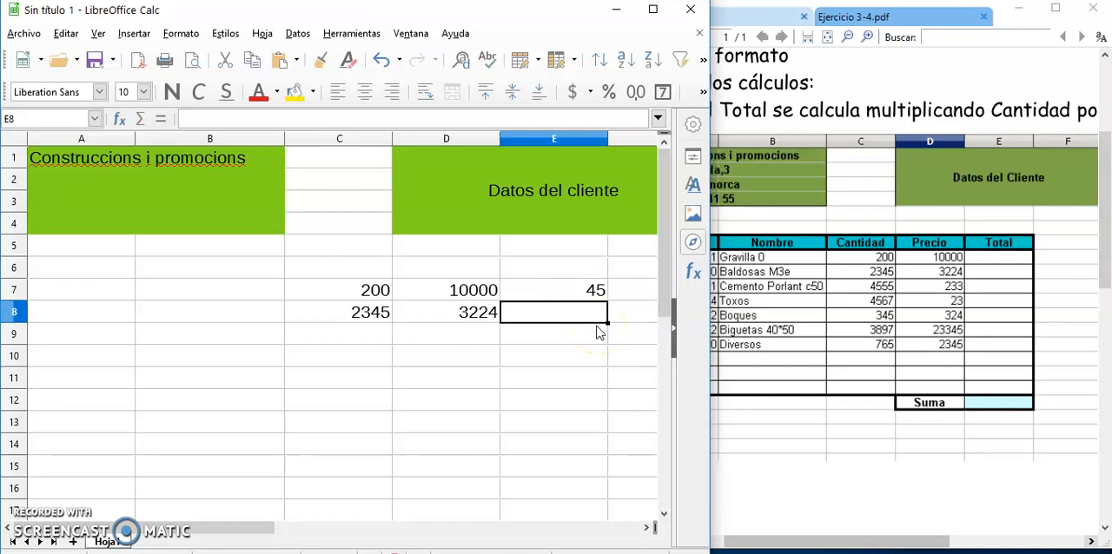
# Replace the content of E7 with the formula =C7*D7, multiplying quantity by price through cell references.
pyautogui.click(599, 293)
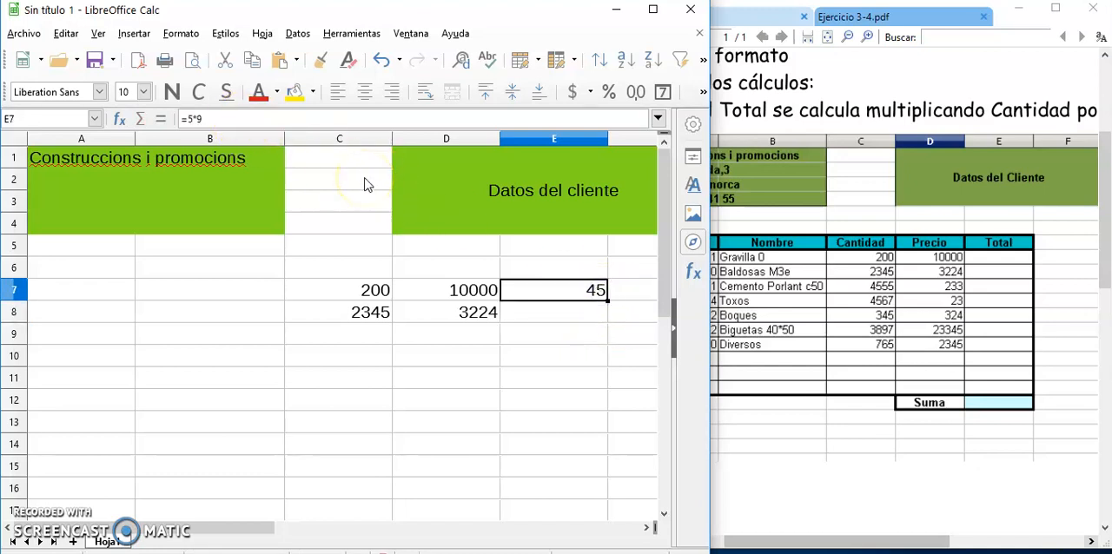
pyautogui.write('=')
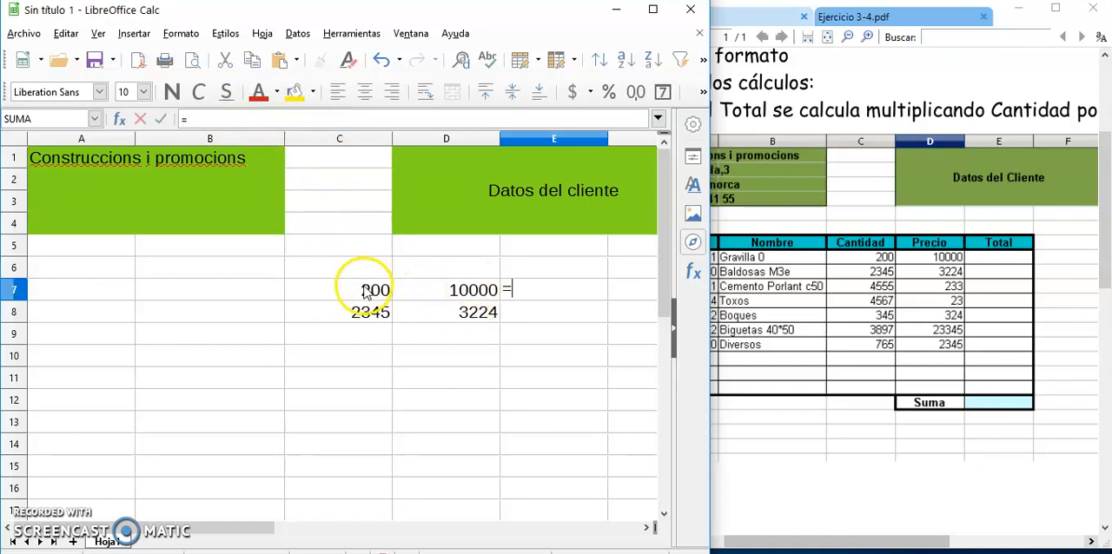
pyautogui.click(372, 290)
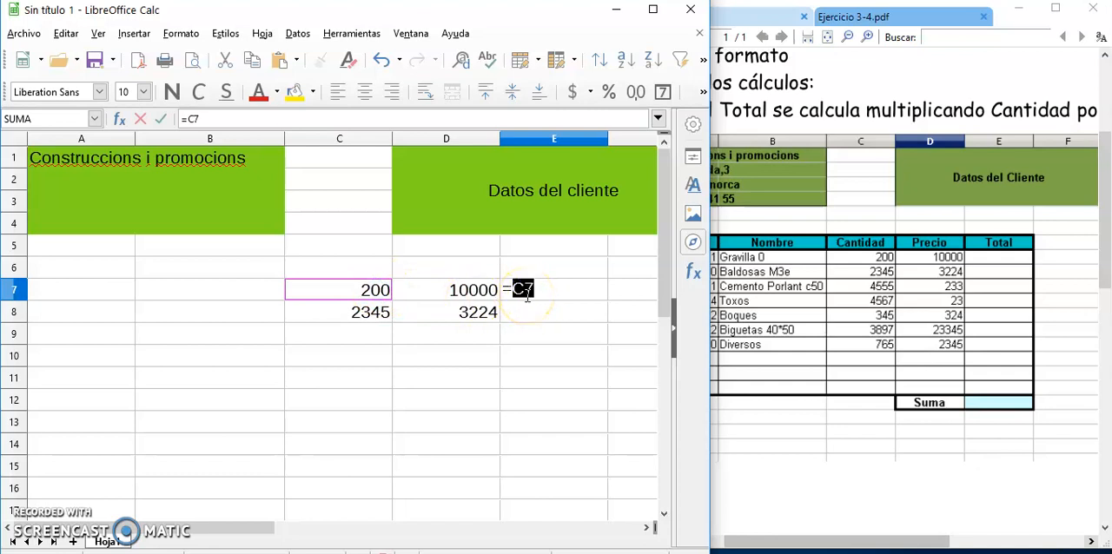
pyautogui.click(474, 291)
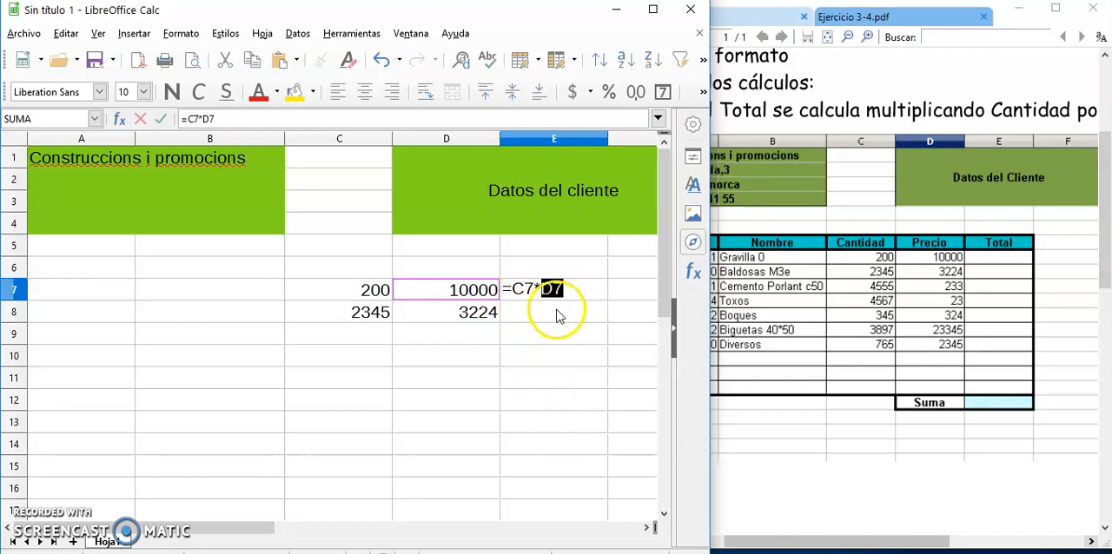
pyautogui.press('Return')
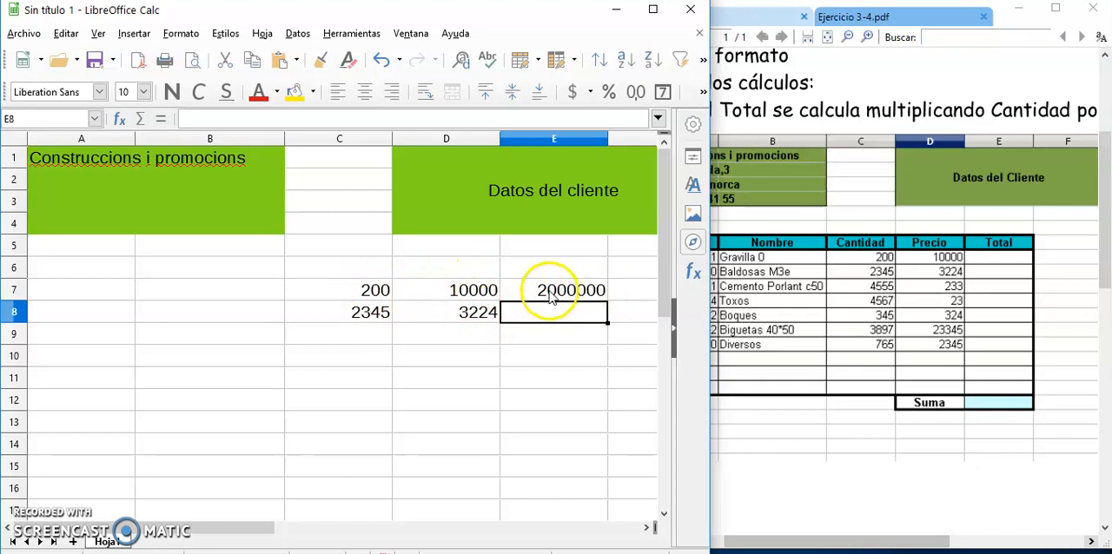
# Enter the addition formula =C7+C8+D8+D7+E7 in cell E11 using references to the individual cells.
pyautogui.click(908, 261)
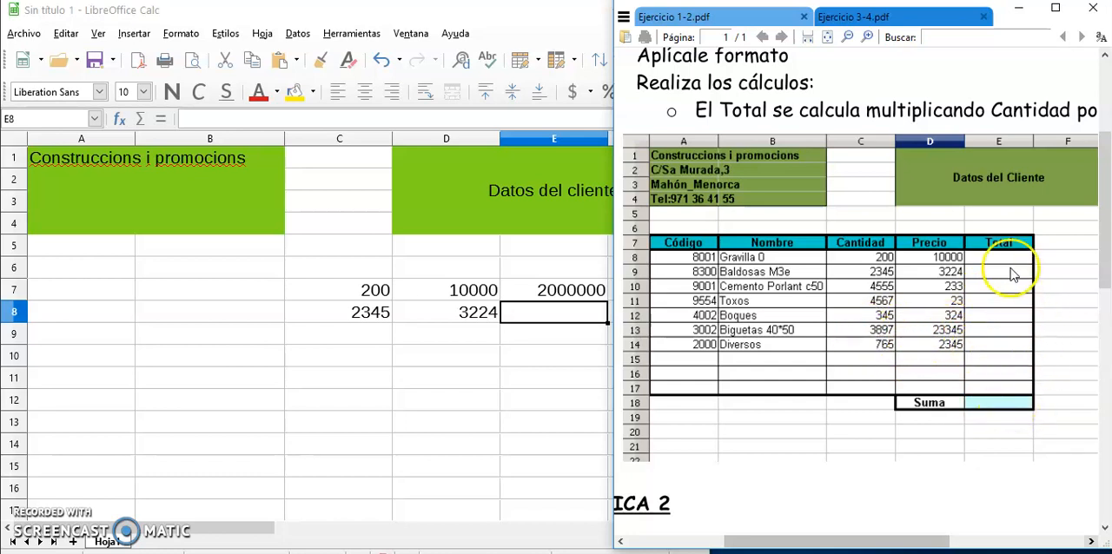
pyautogui.click(553, 378)
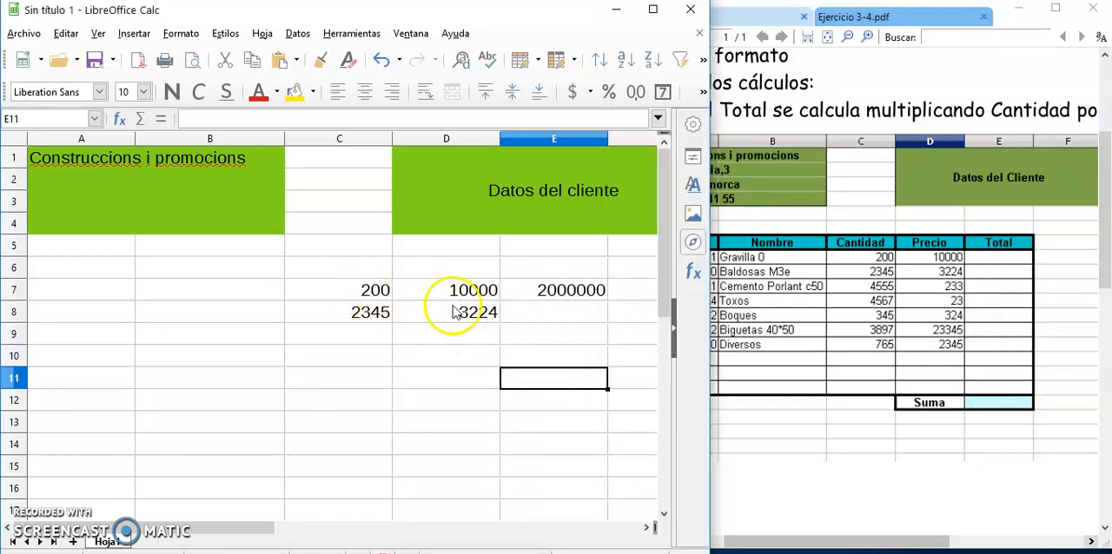
pyautogui.press('F2')
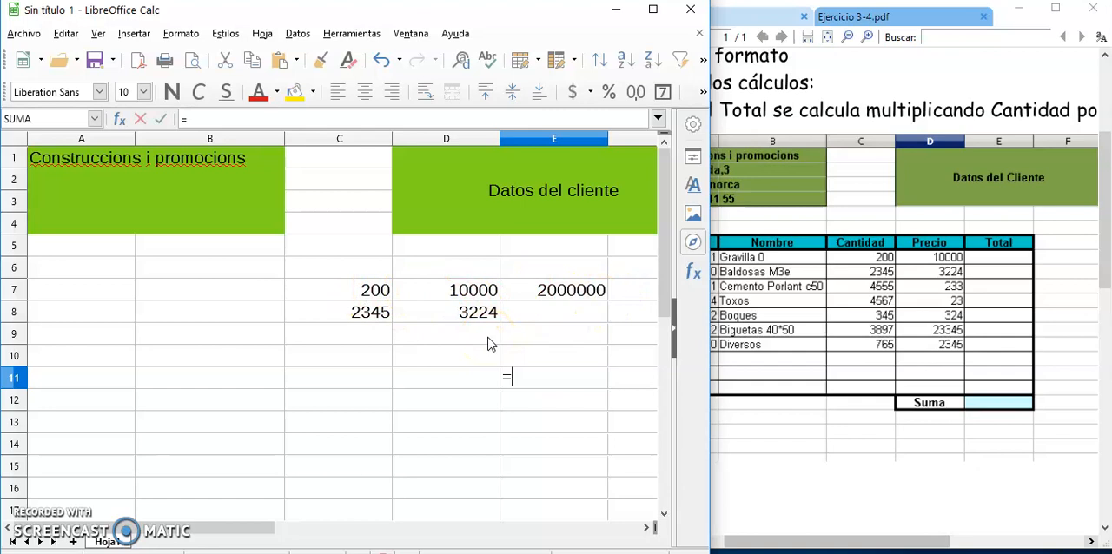
pyautogui.write('=')
pyautogui.click(364, 291)
pyautogui.write('+')
pyautogui.click(365, 313)
pyautogui.write('+')
pyautogui.click(443, 313)
pyautogui.write('+')
pyautogui.click(450, 289)
pyautogui.write('+')
pyautogui.click(561, 292)
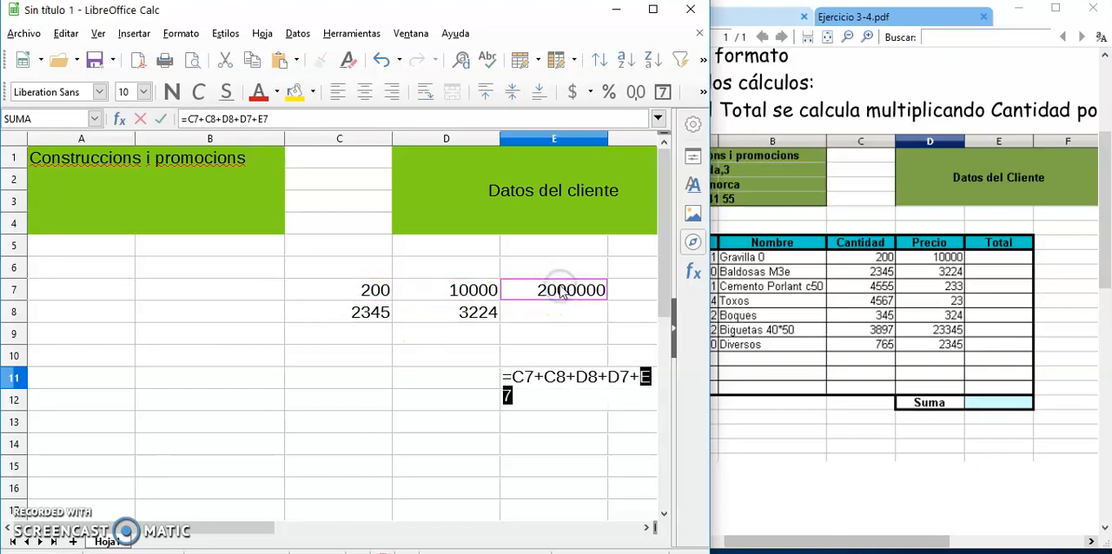
pyautogui.press('Return')
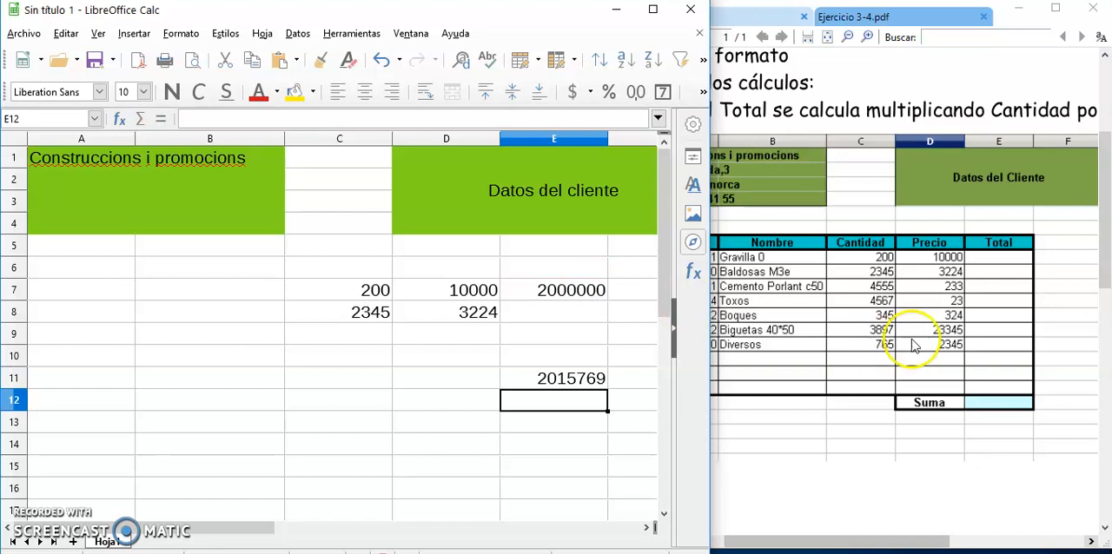
# Bring the Práctica 2 family expenses table into view in the exercise PDF and widen the PDF window.
pyautogui.click(787, 308)
pyautogui.scroll(-5, 783, 300)
pyautogui.scroll(-4, 786, 304)
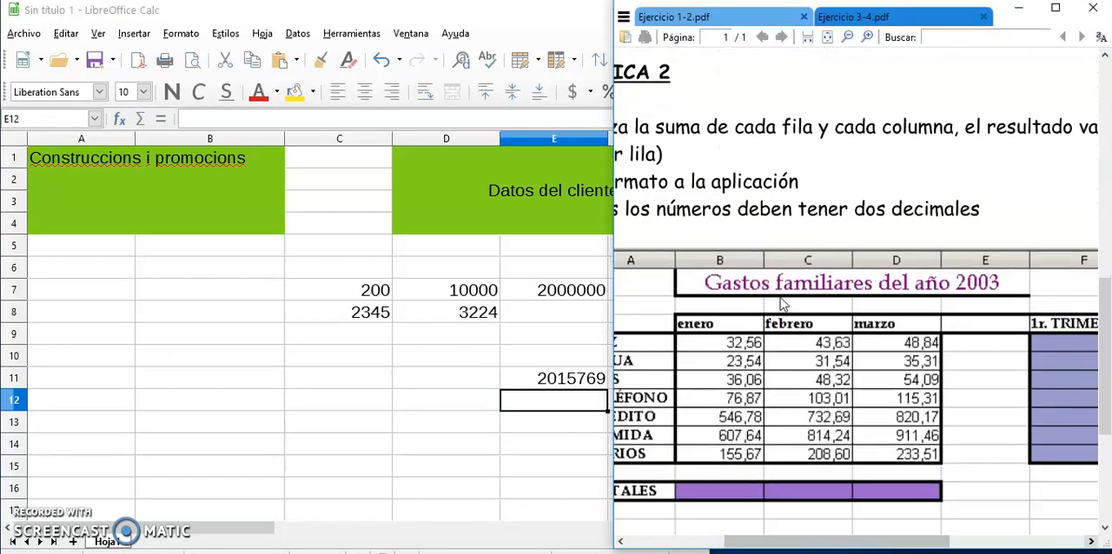
pyautogui.scroll(1, 807, 321)
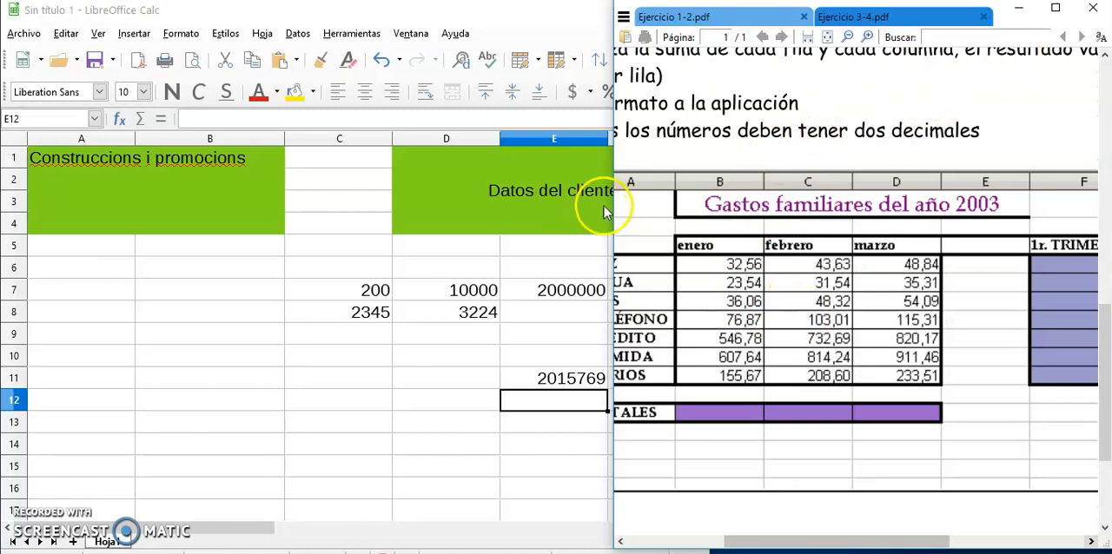
pyautogui.moveTo(611, 213); pyautogui.dragTo(517, 207)
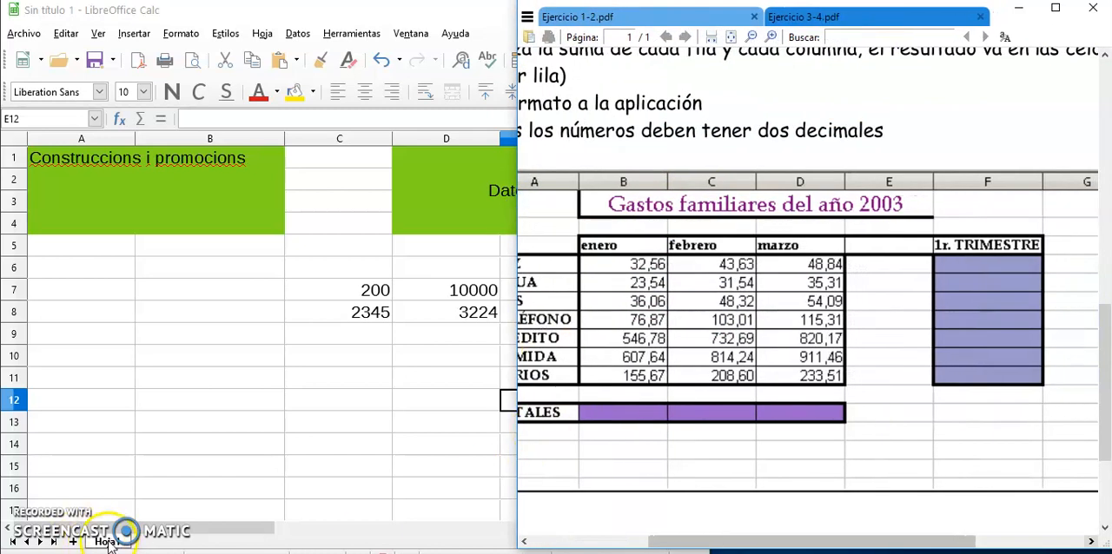
# Add a second sheet to the workbook for the other exercise and return to the first sheet.
pyautogui.click(74, 541)
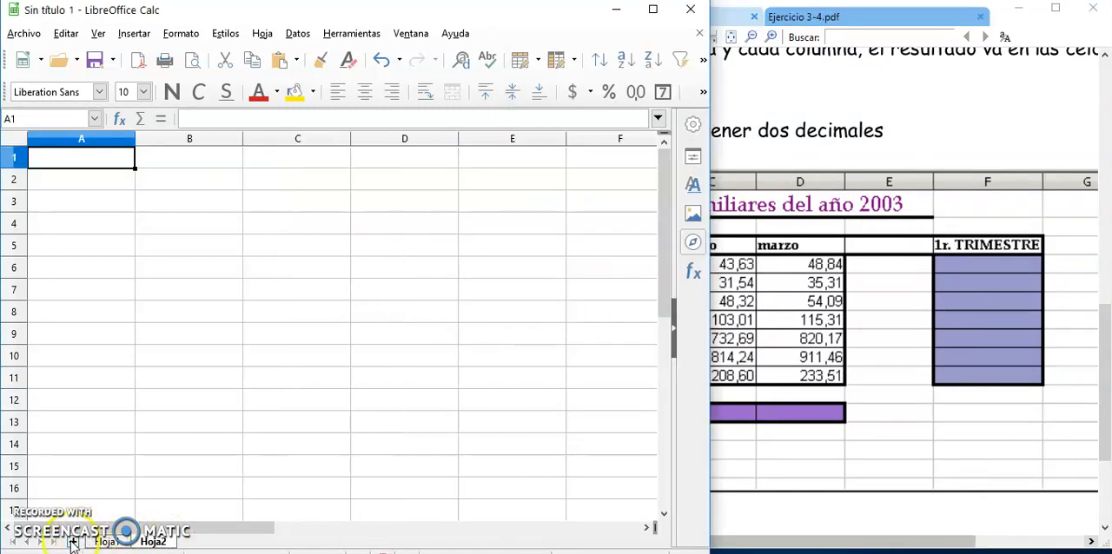
pyautogui.click(106, 542)
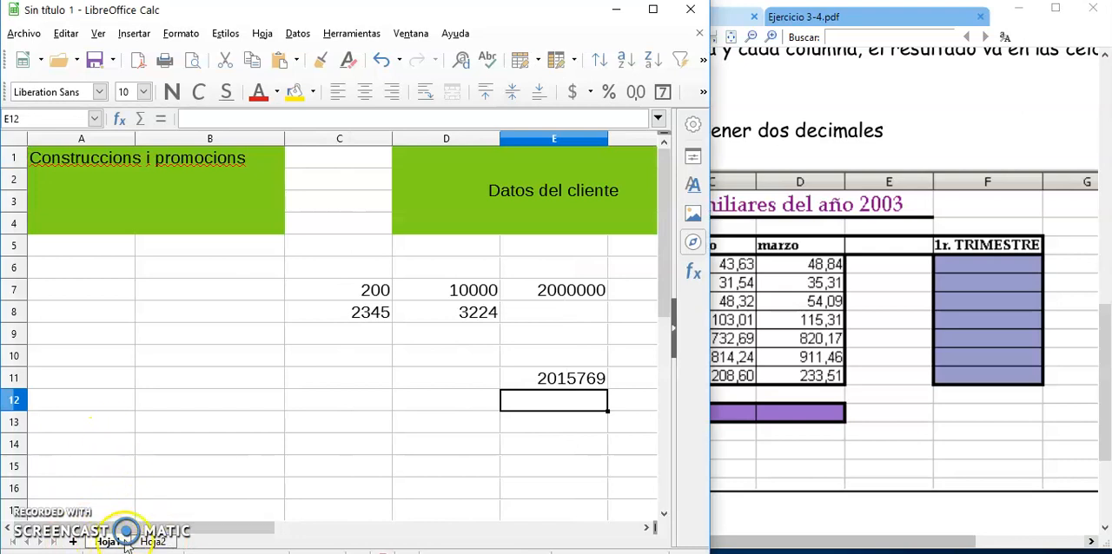
pyautogui.click(25, 35)
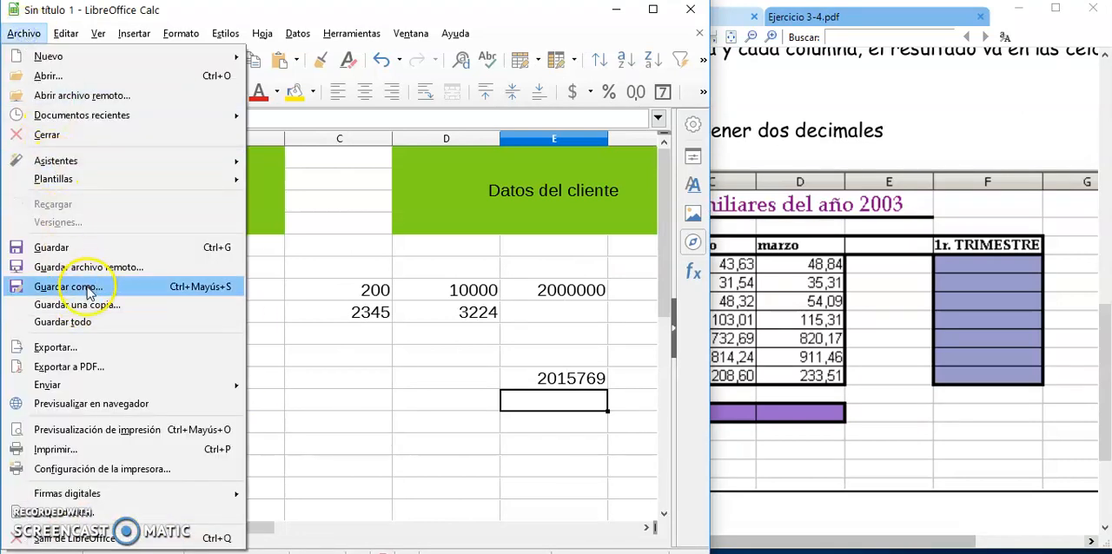
pyautogui.click(383, 376)
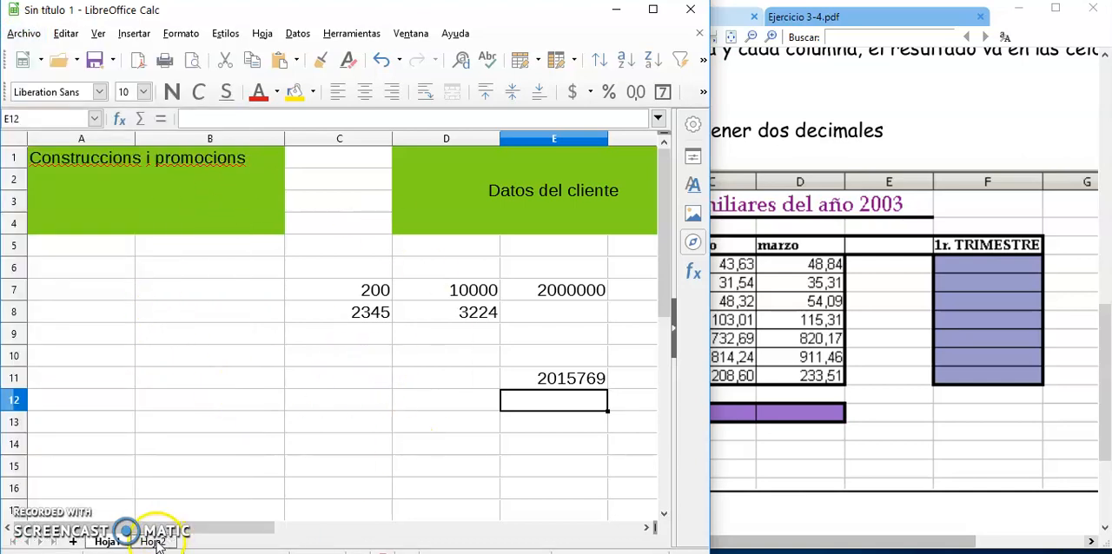
# Review the Práctica 2 instructions and totals row in the PDF, and the bordered item table of the first exercise.
pyautogui.click(804, 450)
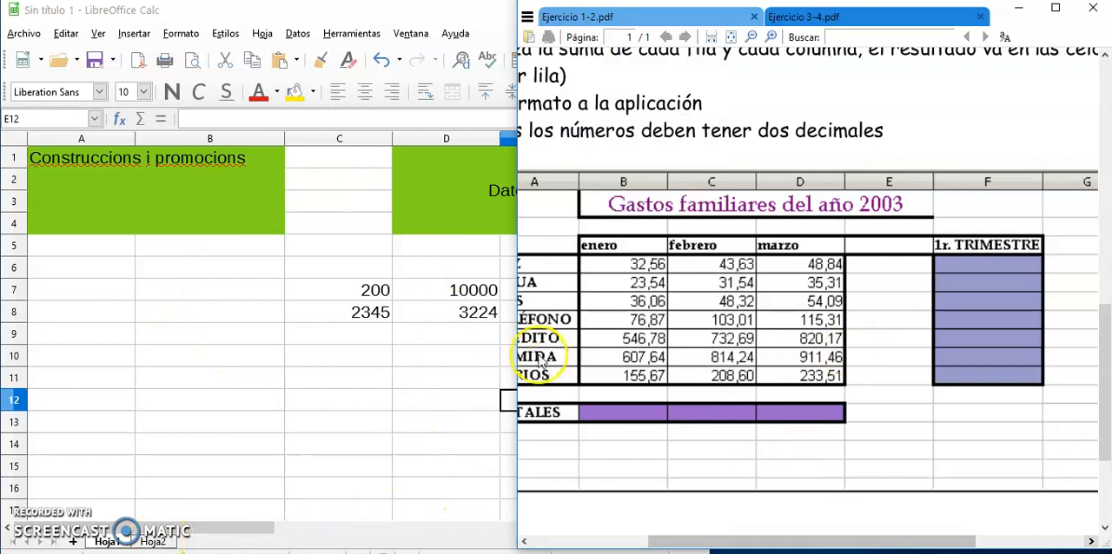
pyautogui.moveTo(720, 539); pyautogui.dragTo(695, 537)
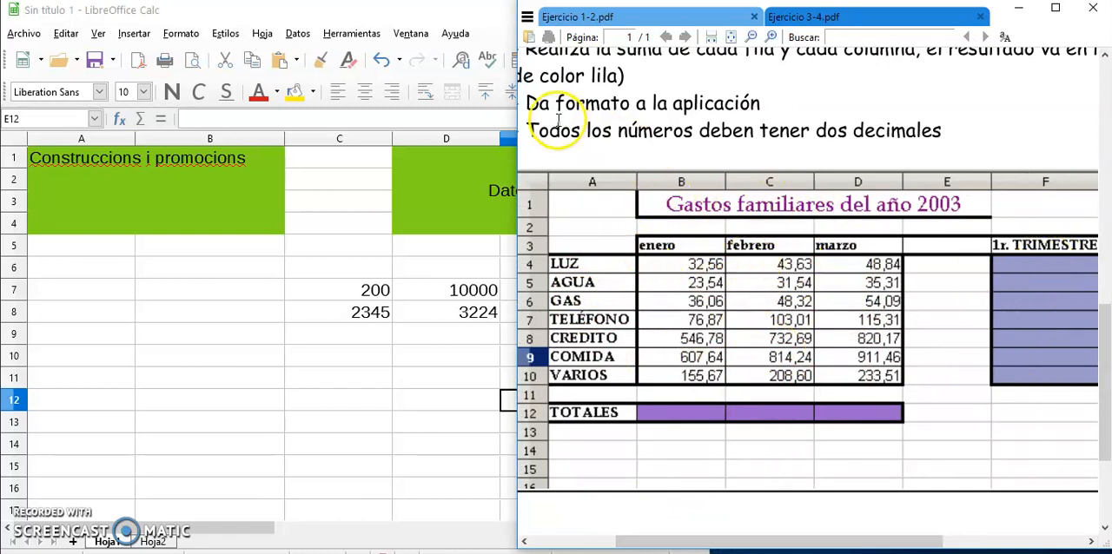
pyautogui.scroll(1, 643, 161)
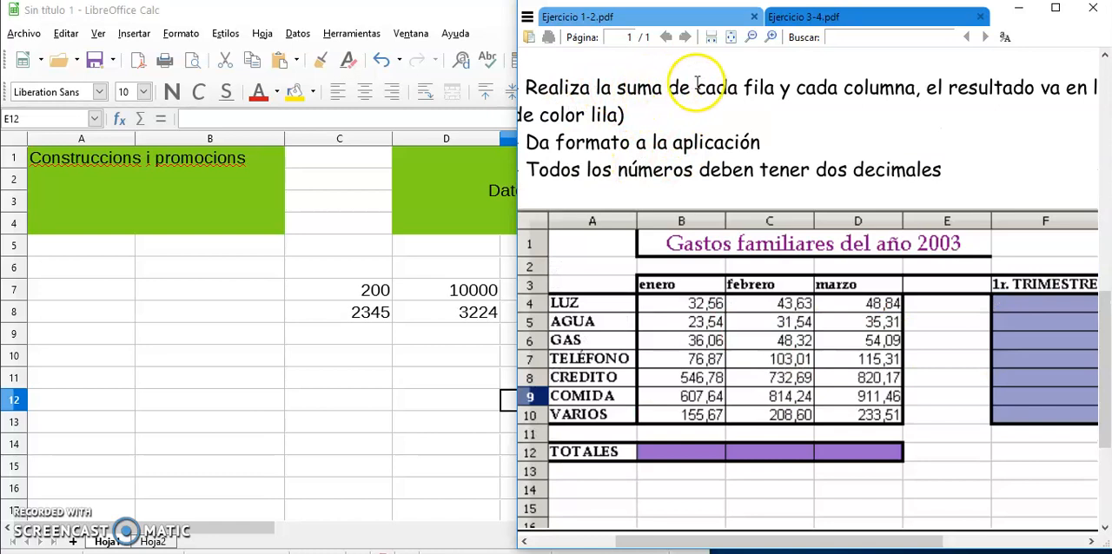
pyautogui.scroll(-1, 808, 269)
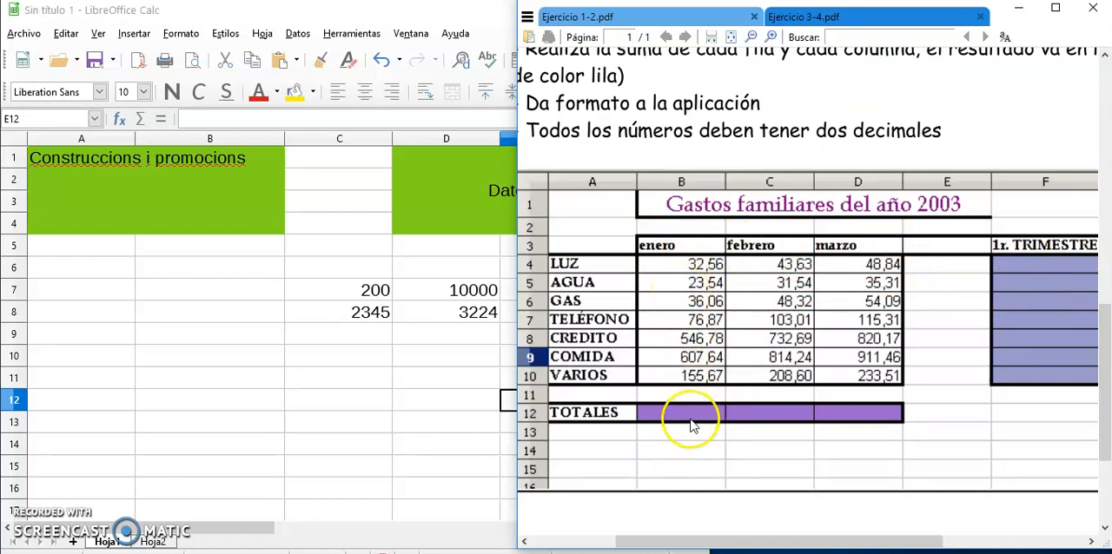
pyautogui.click(277, 332)
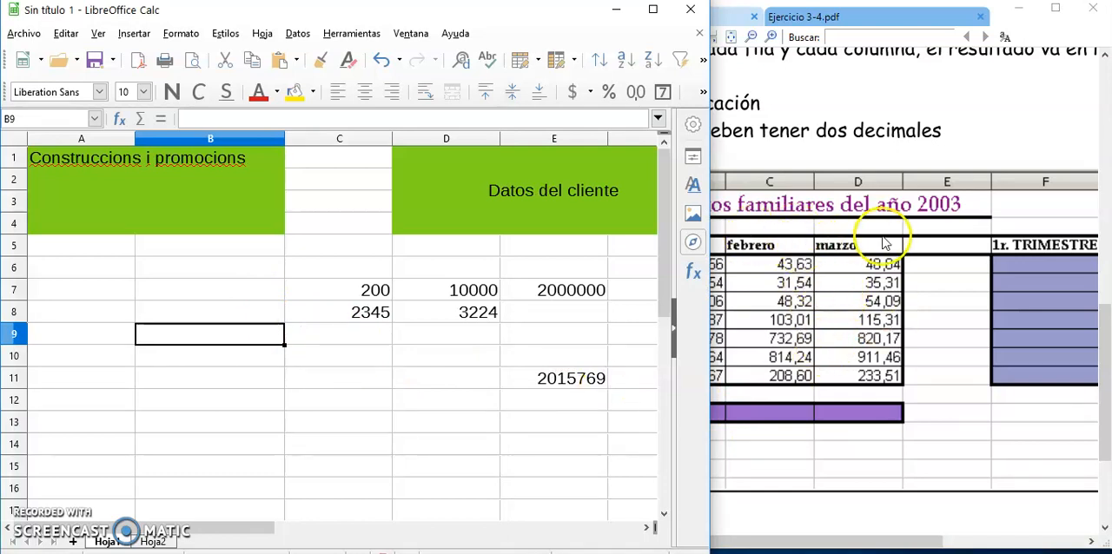
pyautogui.scroll(9, 838, 295)
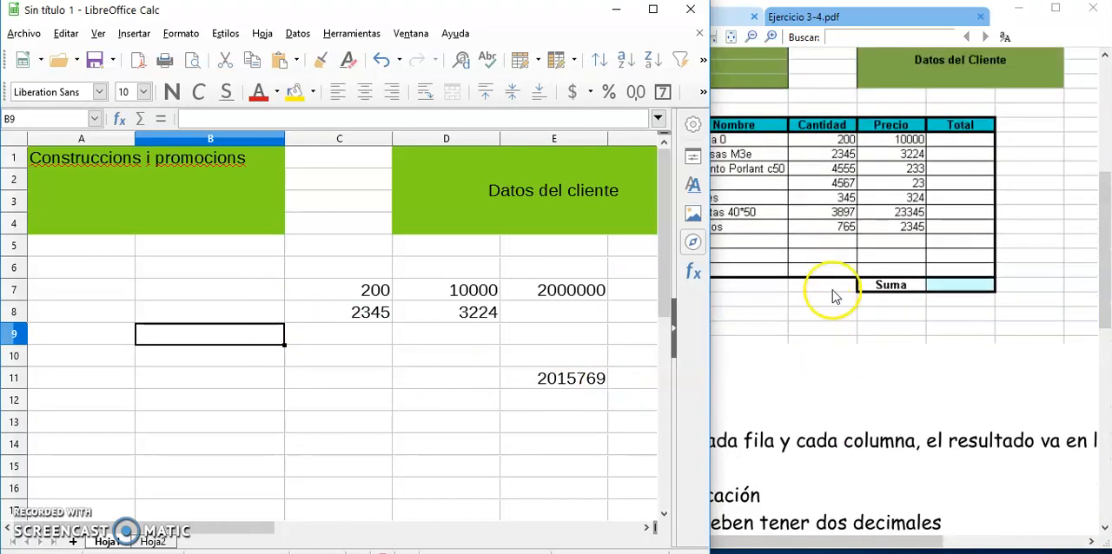
pyautogui.click(872, 523)
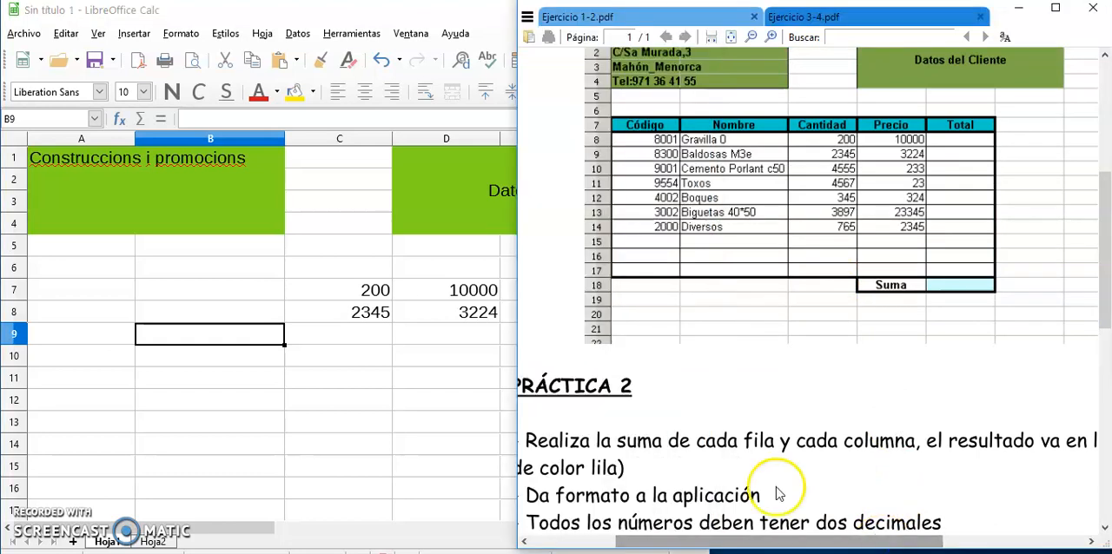
# Set thin 0,75 pt black borders around and between the cells of range C7:E8 in the cell format settings.
pyautogui.click(368, 378)
pyautogui.moveTo(352, 292); pyautogui.dragTo(558, 310)
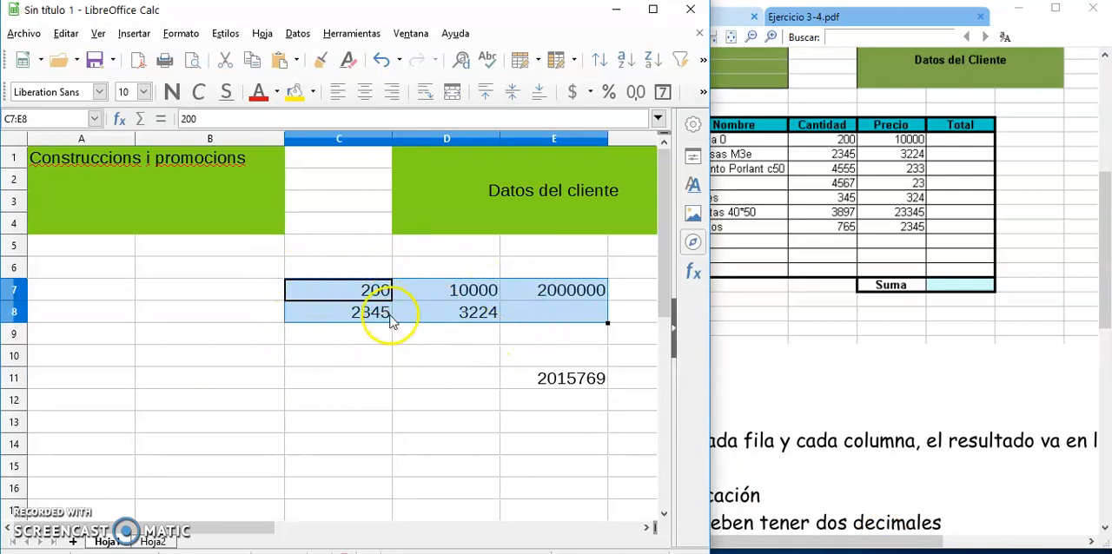
pyautogui.click(181, 33)
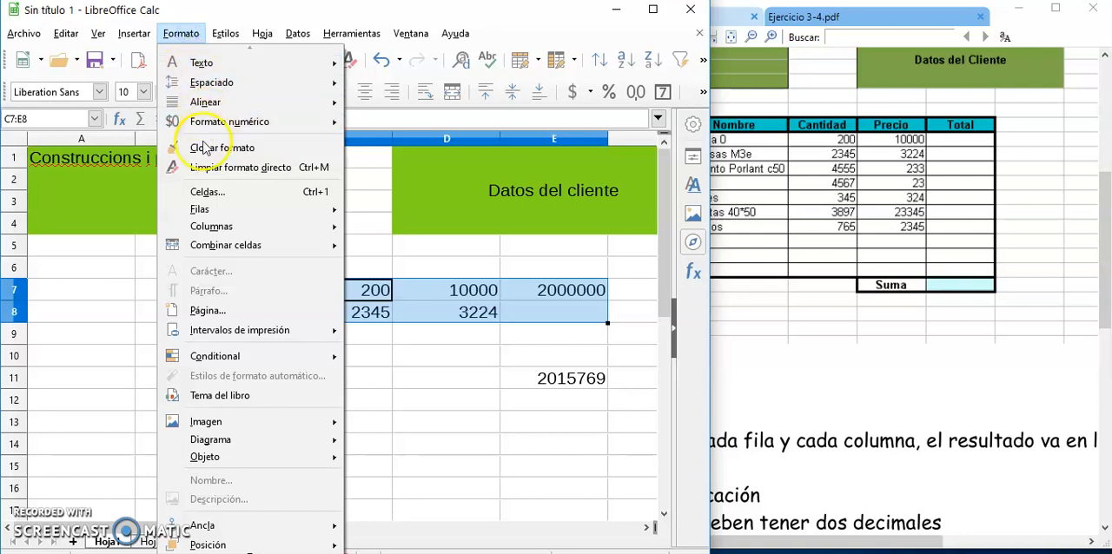
pyautogui.click(207, 192)
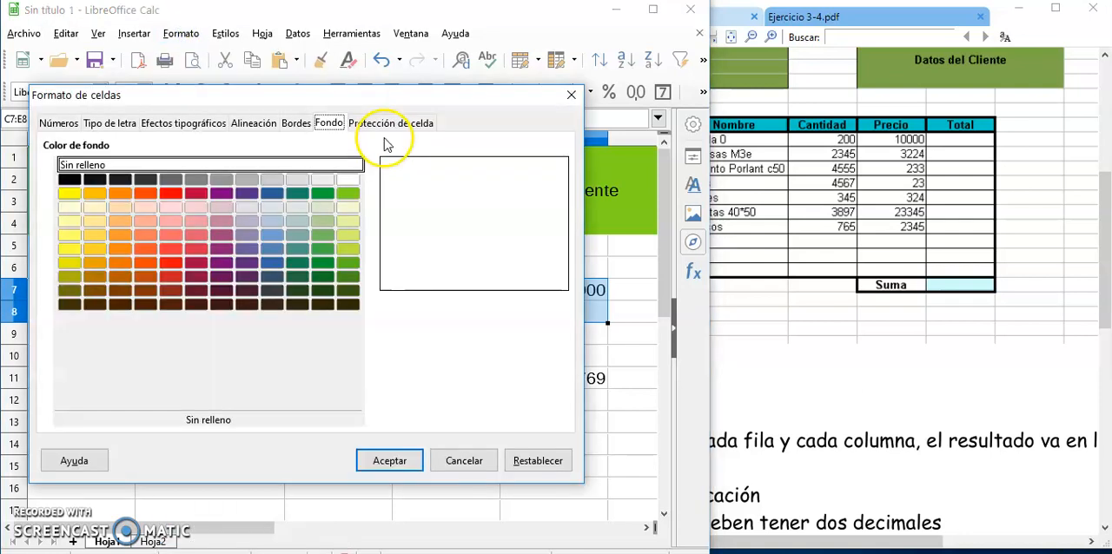
pyautogui.click(294, 123)
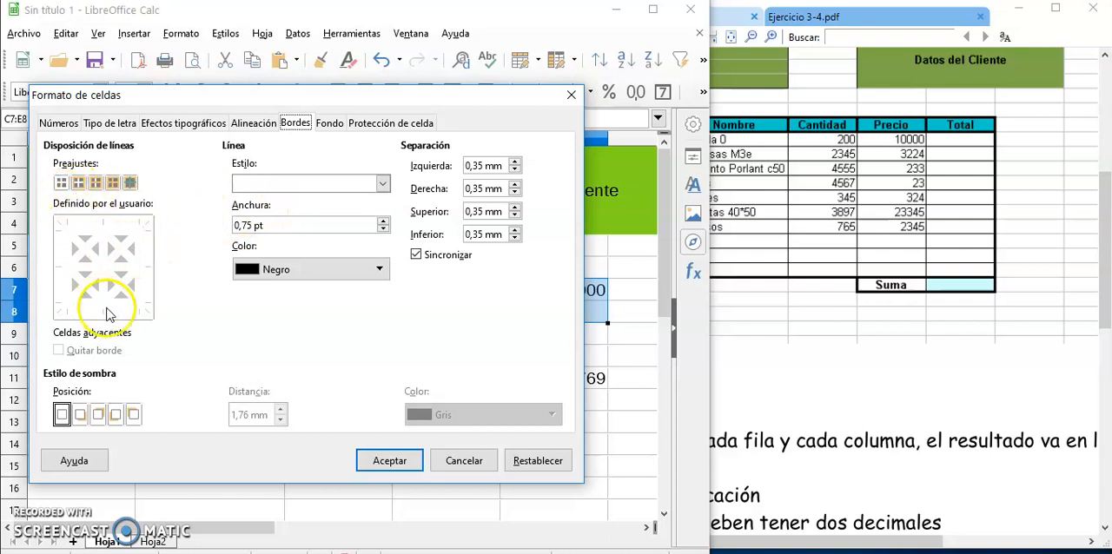
pyautogui.click(382, 183)
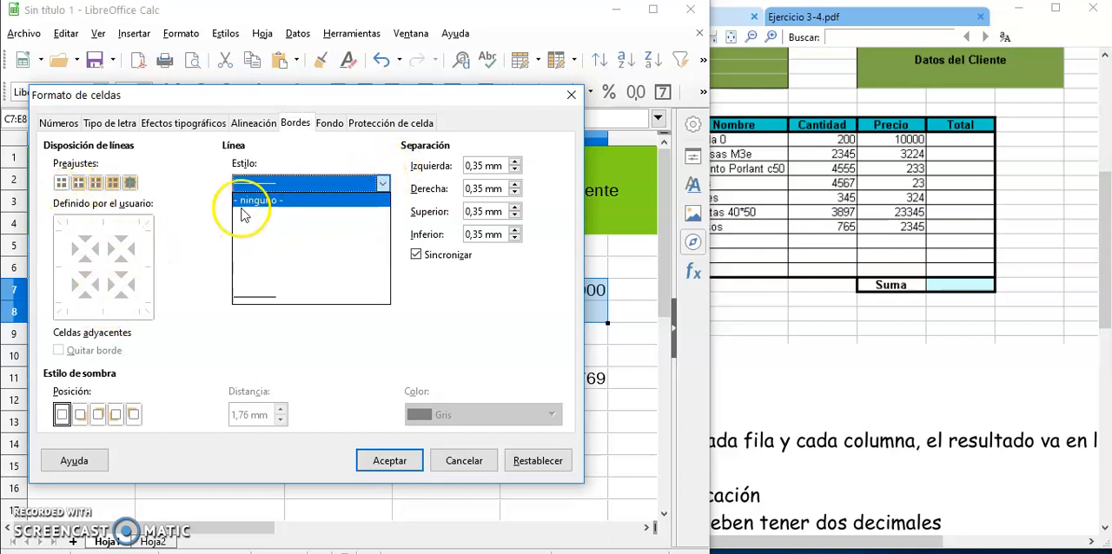
pyautogui.click(246, 217)
pyautogui.click(97, 239)
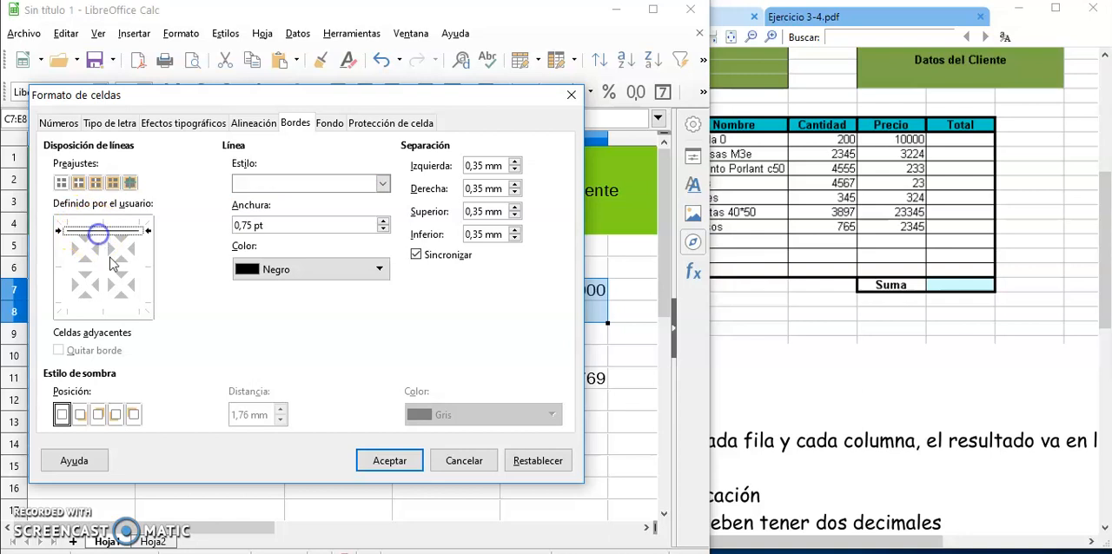
pyautogui.click(108, 304)
pyautogui.click(135, 268)
pyautogui.click(67, 261)
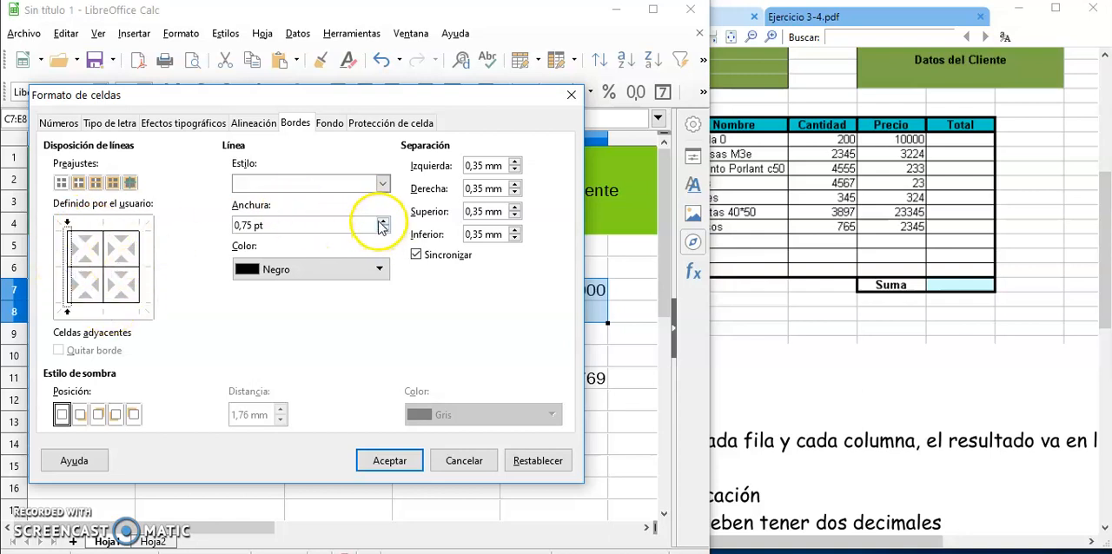
# Thicken the top and bottom borders of C7:E8 to 3,00 pt, colour the bottom one red (Rojo), and apply the format.
pyautogui.click(113, 231)
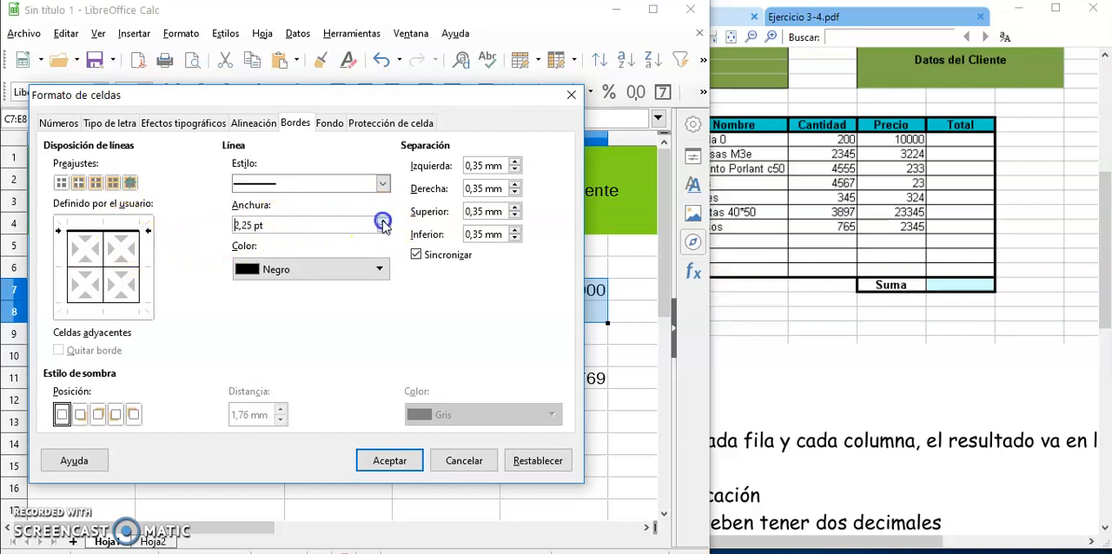
pyautogui.click(111, 302)
pyautogui.click(378, 271)
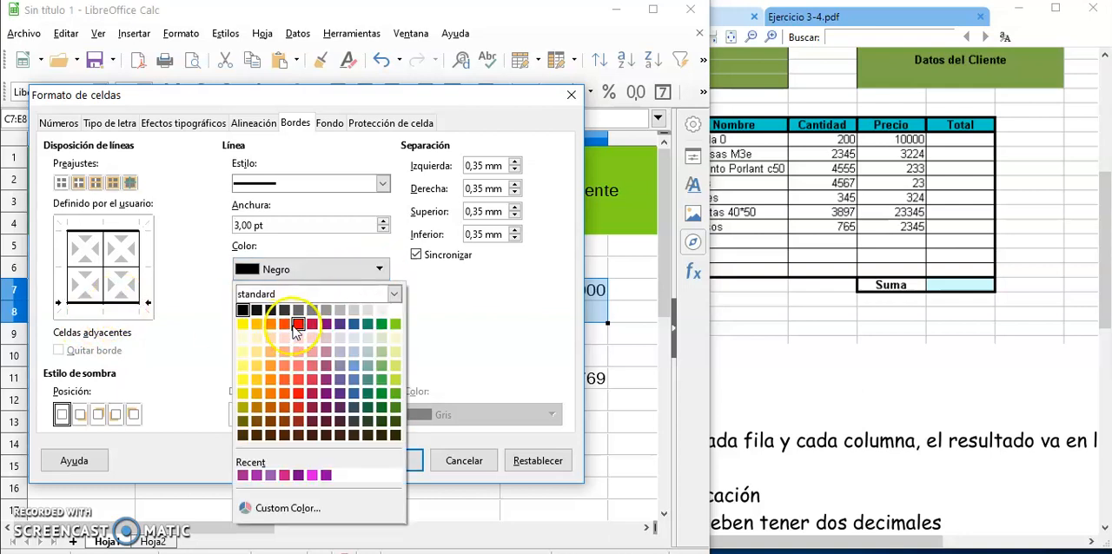
pyautogui.click(299, 327)
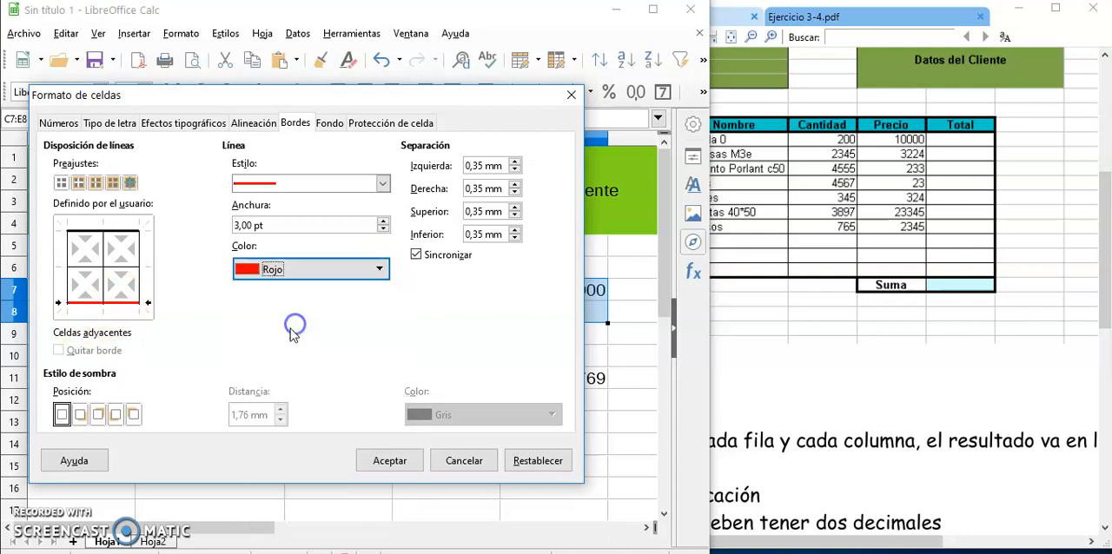
pyautogui.click(389, 460)
pyautogui.click(385, 403)
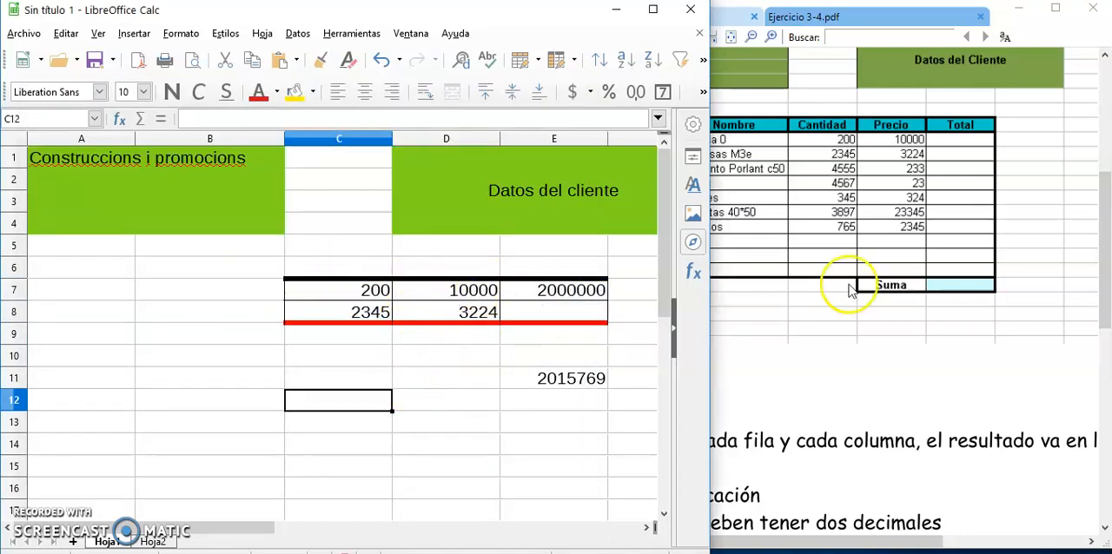
pyautogui.scroll(-1, 804, 198)
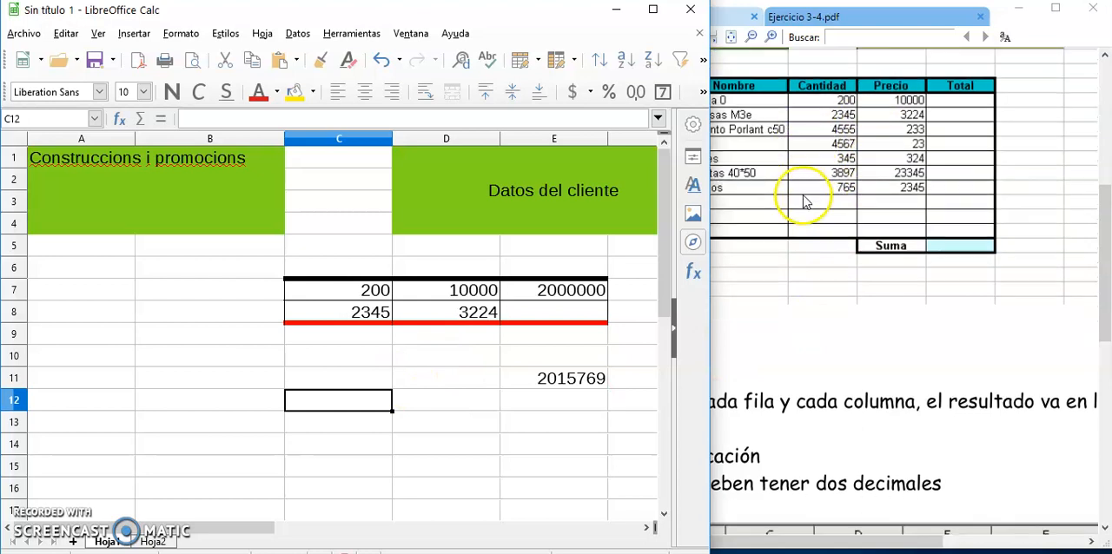
pyautogui.scroll(2, 804, 198)
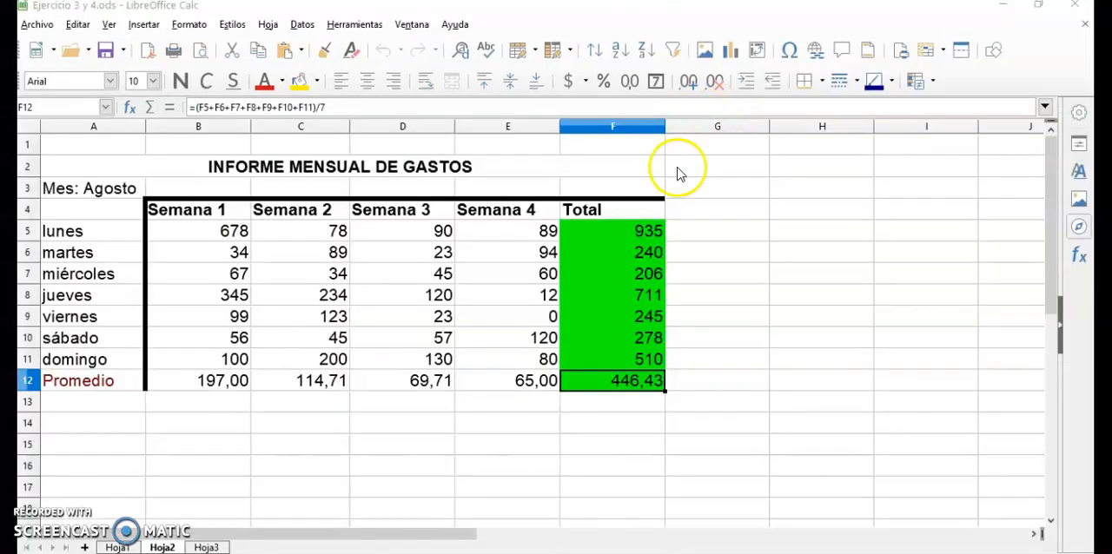
# On Hoja1 of Ejercicio 3 y 4.ods, enter =B2+C2+D2/3 in F2 for the Lengua marks and reselect the cell to check its formula.
pyautogui.click(116, 547)
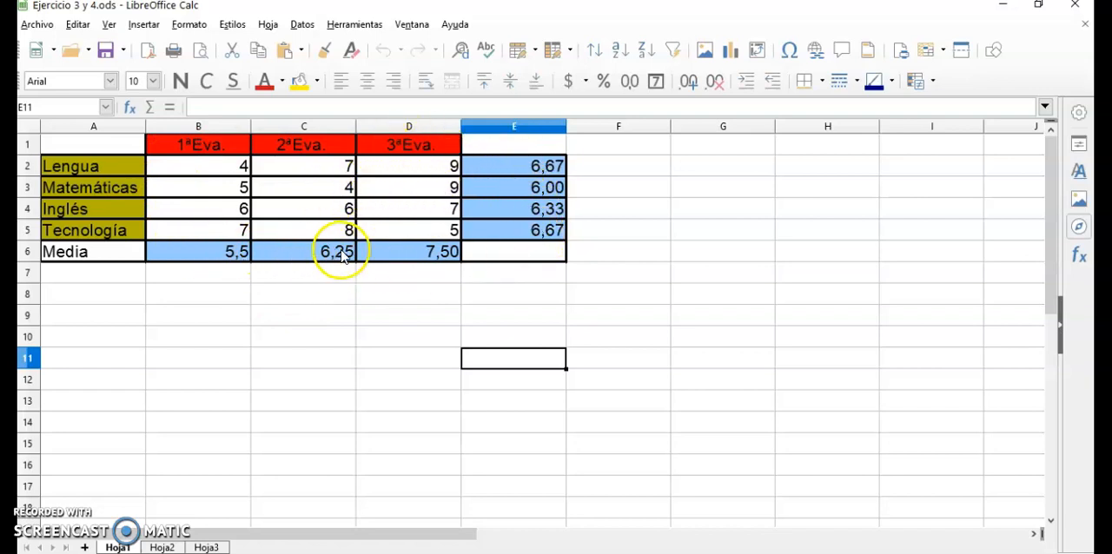
pyautogui.click(638, 168)
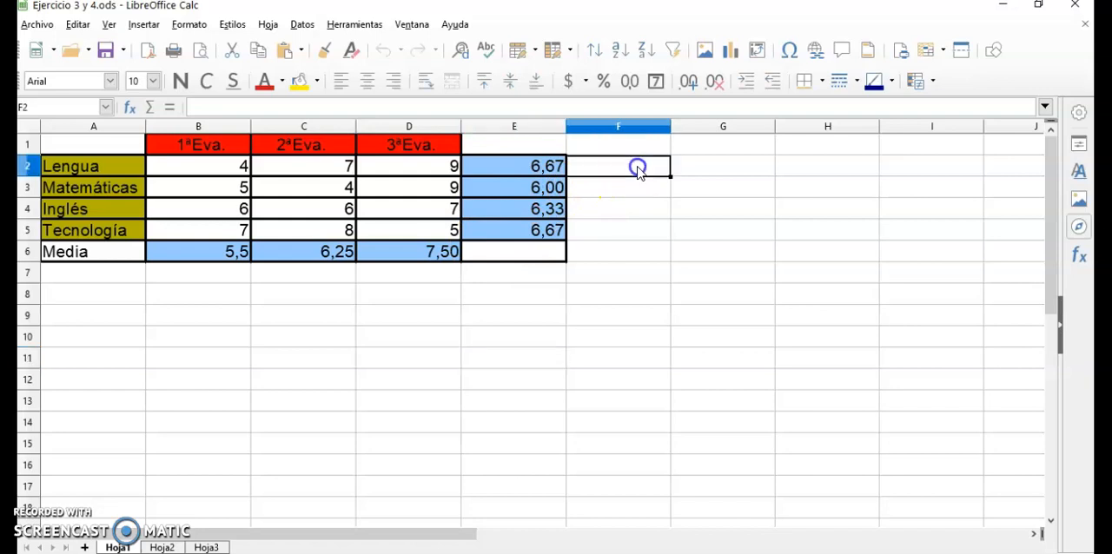
pyautogui.write('=')
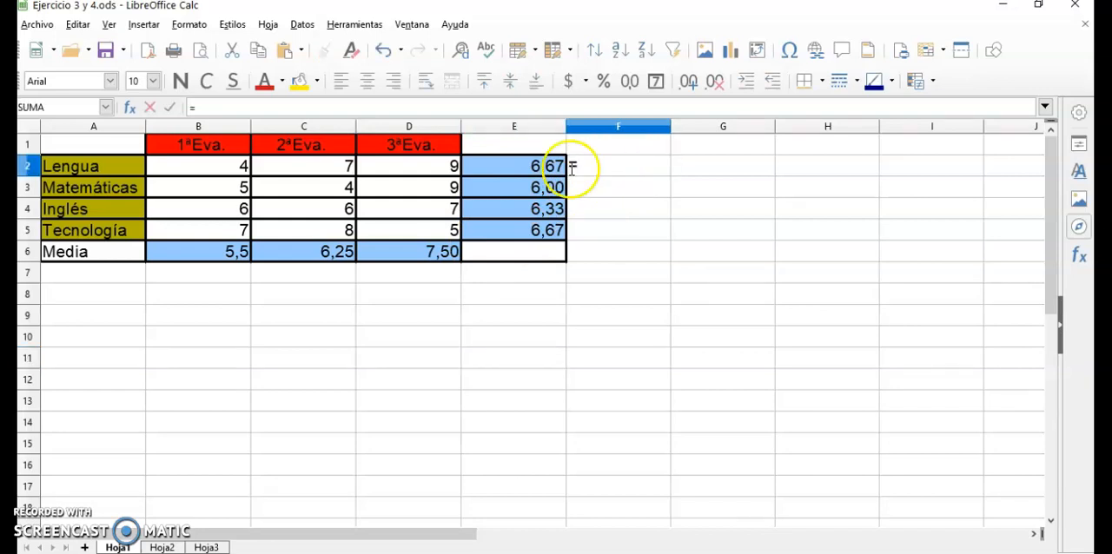
pyautogui.click(229, 166)
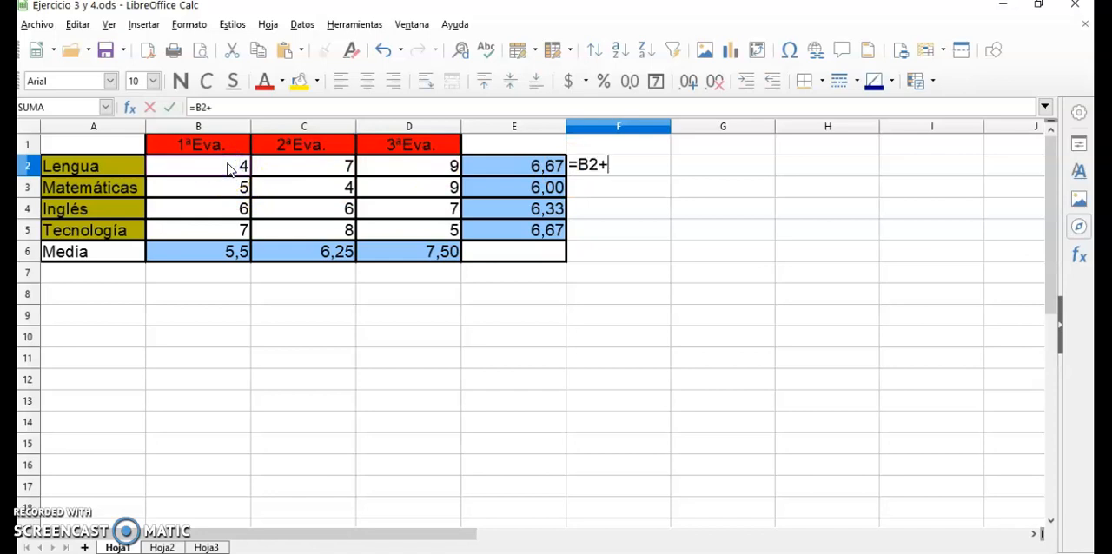
pyautogui.write('+')
pyautogui.click(293, 166)
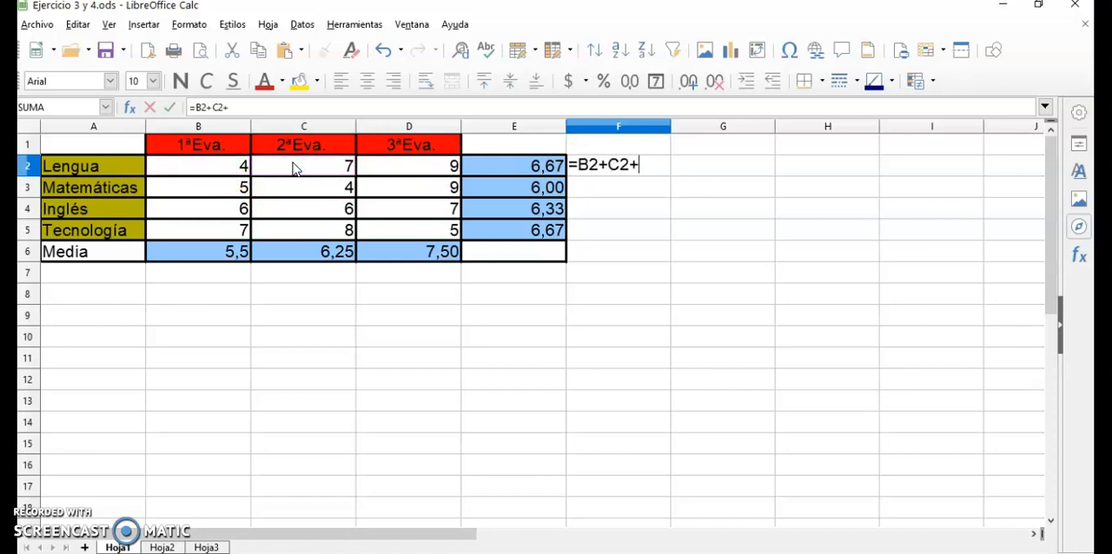
pyautogui.click(389, 165)
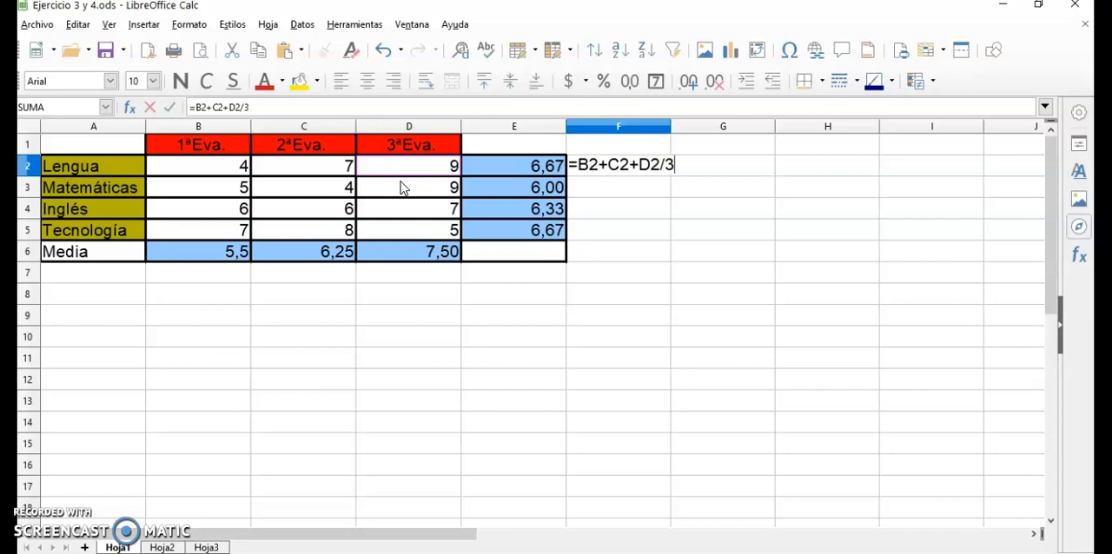
pyautogui.press('Return')
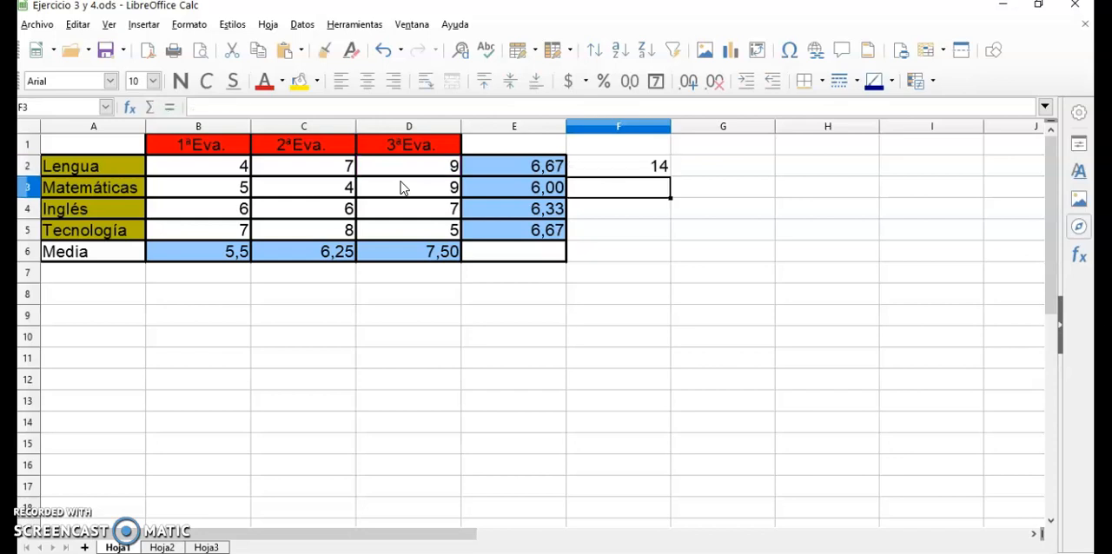
pyautogui.click(650, 167)
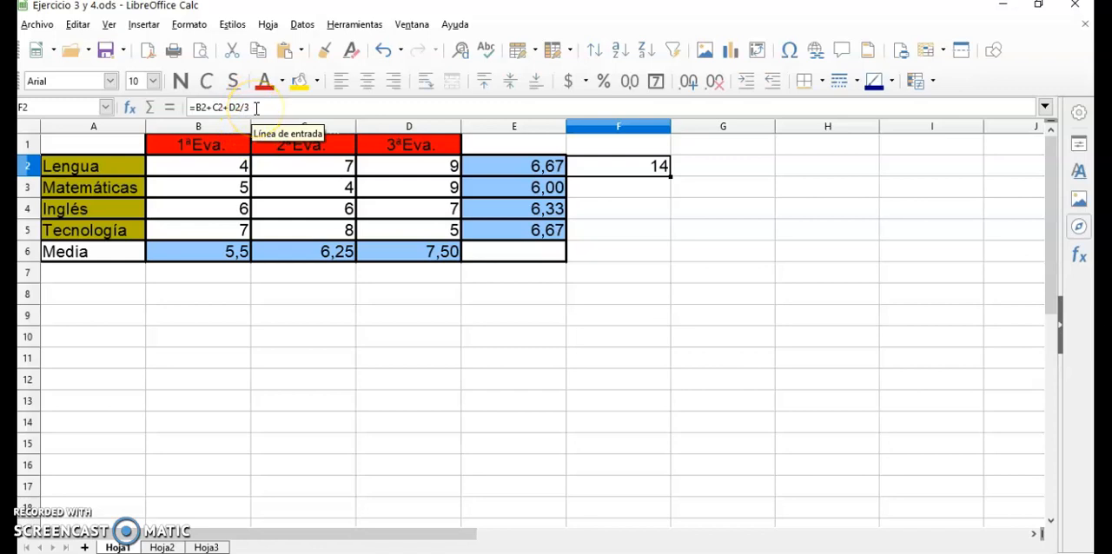
# Correct the average formula in F2 by adding parentheses around the sum, making it =(B2+C2+D2)/3.
pyautogui.click(235, 109)
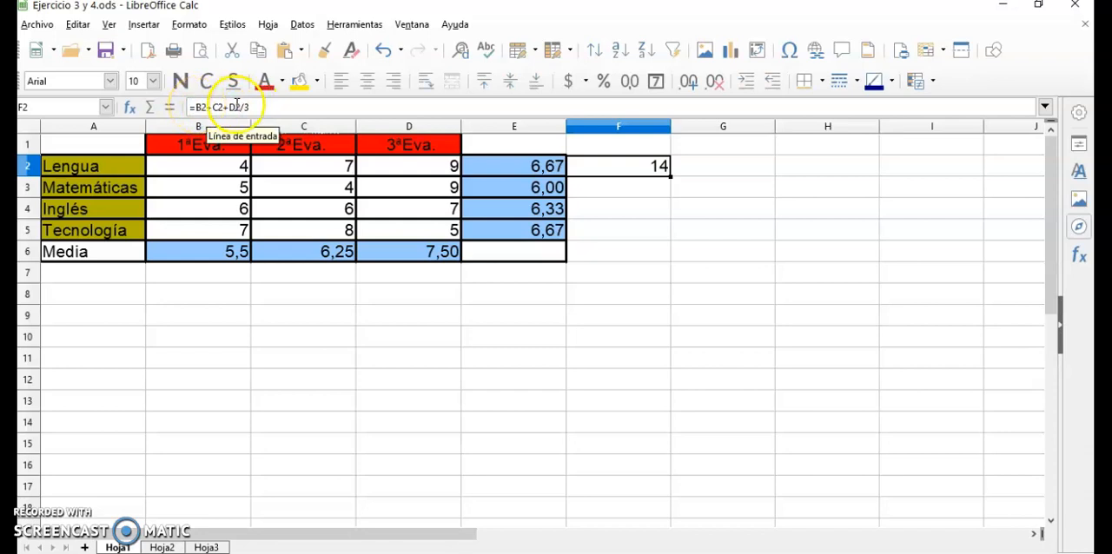
pyautogui.click(193, 107)
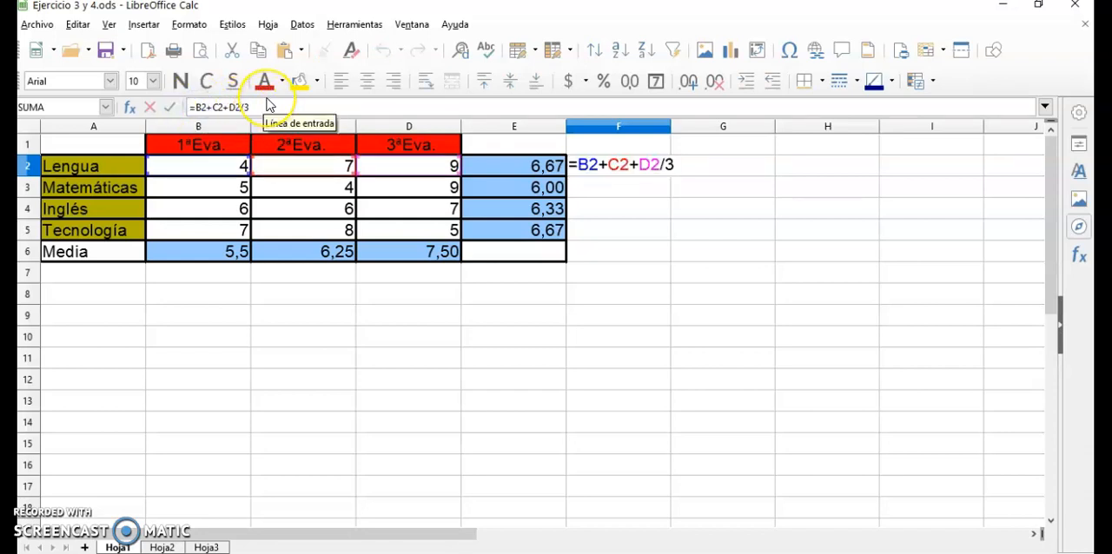
pyautogui.write('(')
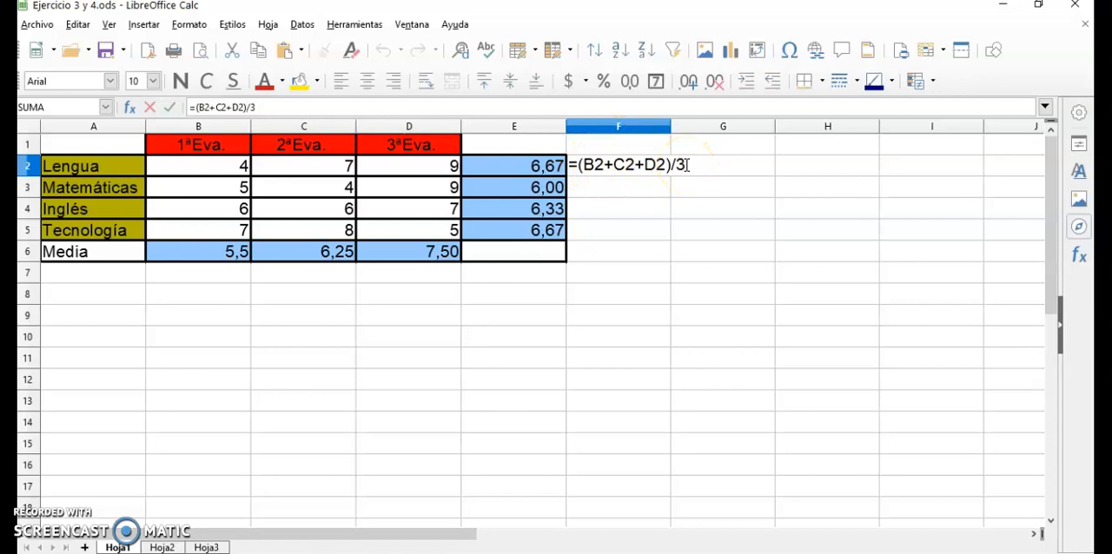
pyautogui.press('Return')
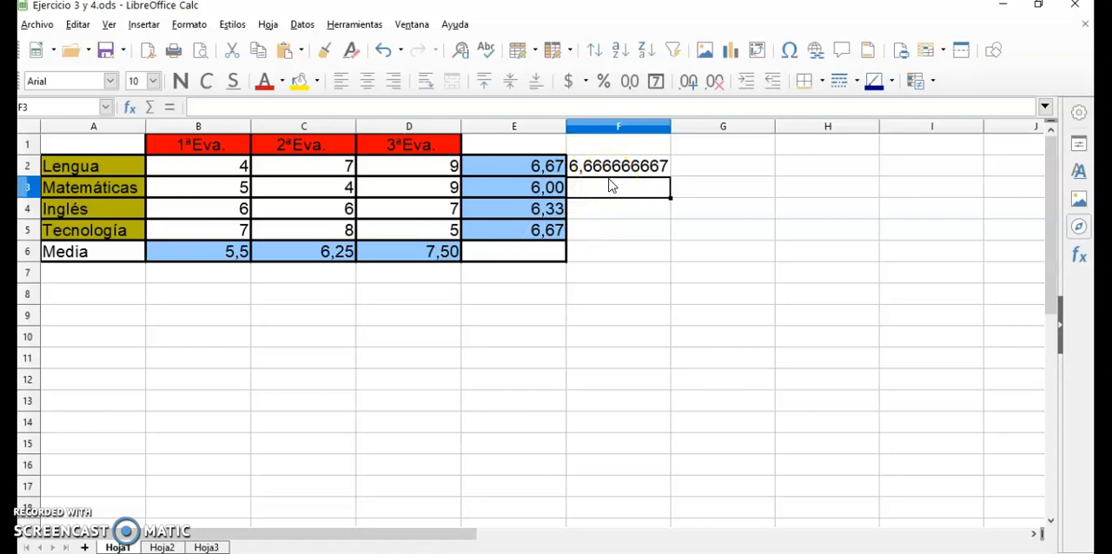
# Add extra decimal places to the Lengua average in F2 and widen column F to fit the longer number.
pyautogui.click(598, 169)
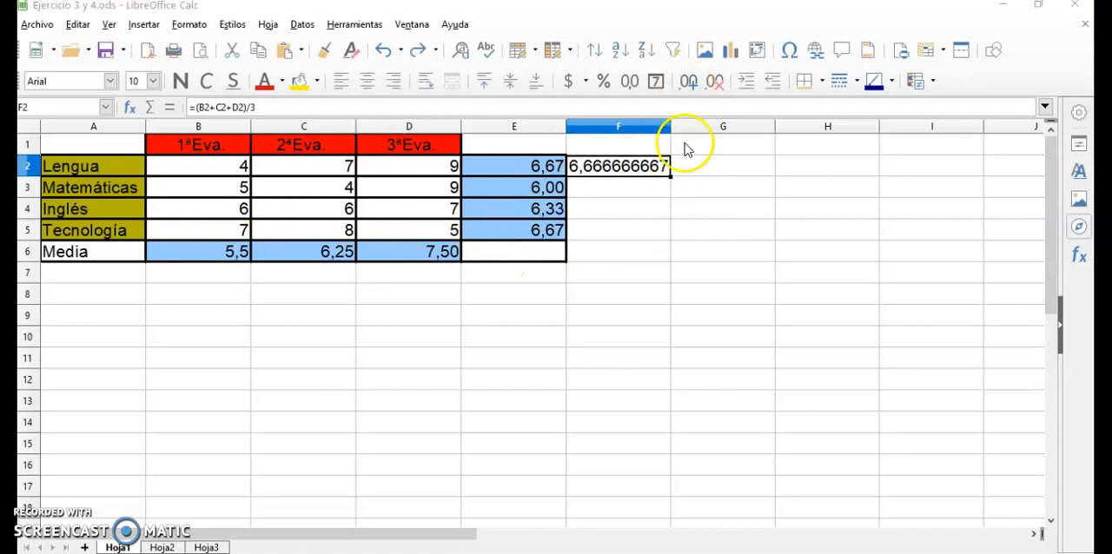
pyautogui.click(691, 87)
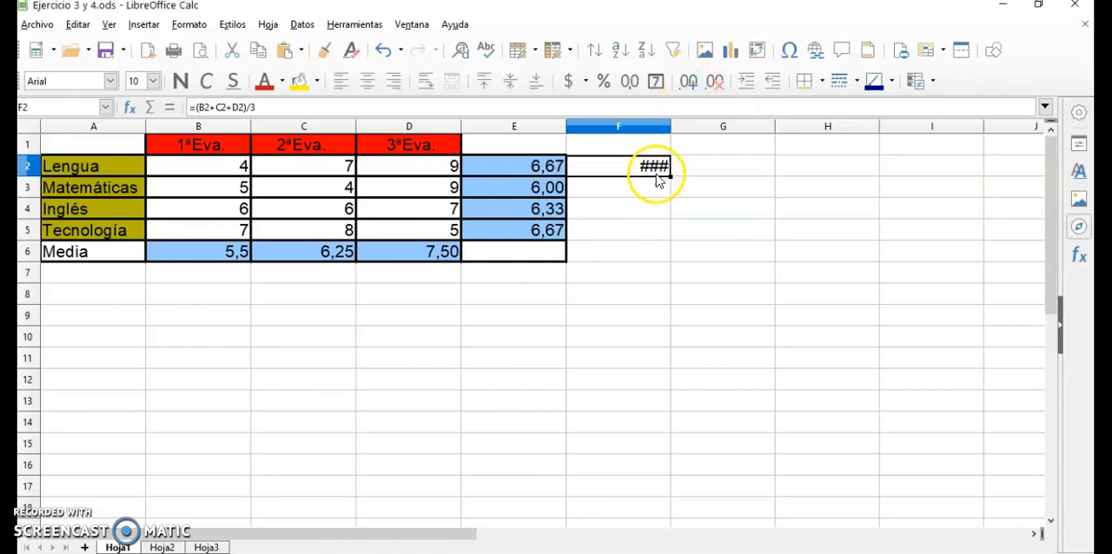
pyautogui.moveTo(672, 124); pyautogui.dragTo(810, 125)
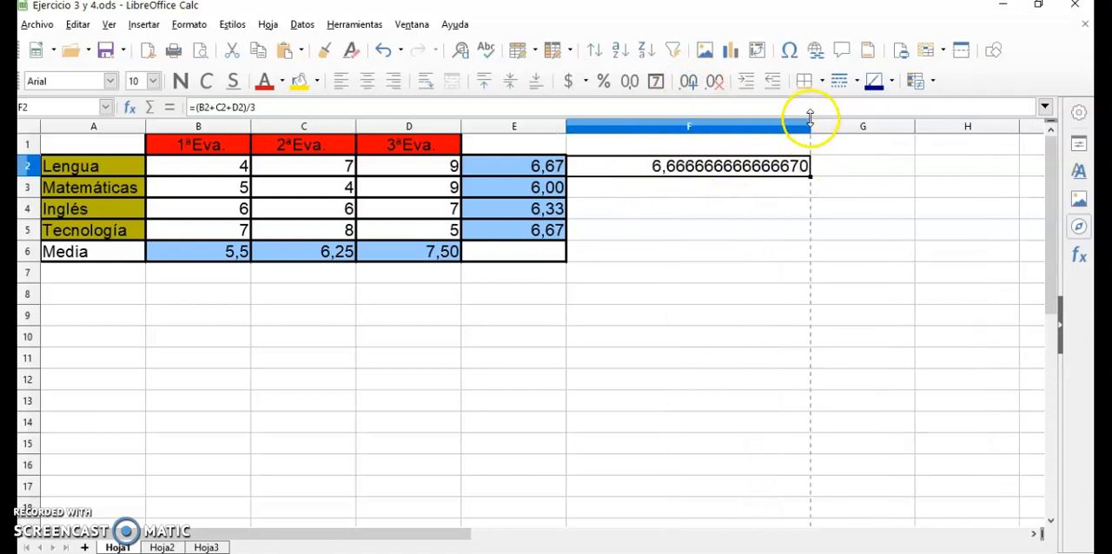
pyautogui.click(689, 84)
pyautogui.click(789, 164)
# Reduce the F2 average to two decimal places and narrow column F back to about the width of its neighbours.
pyautogui.click(718, 85)
pyautogui.click(717, 86)
pyautogui.click(718, 85)
pyautogui.click(718, 85)
pyautogui.click(717, 85)
pyautogui.click(718, 85)
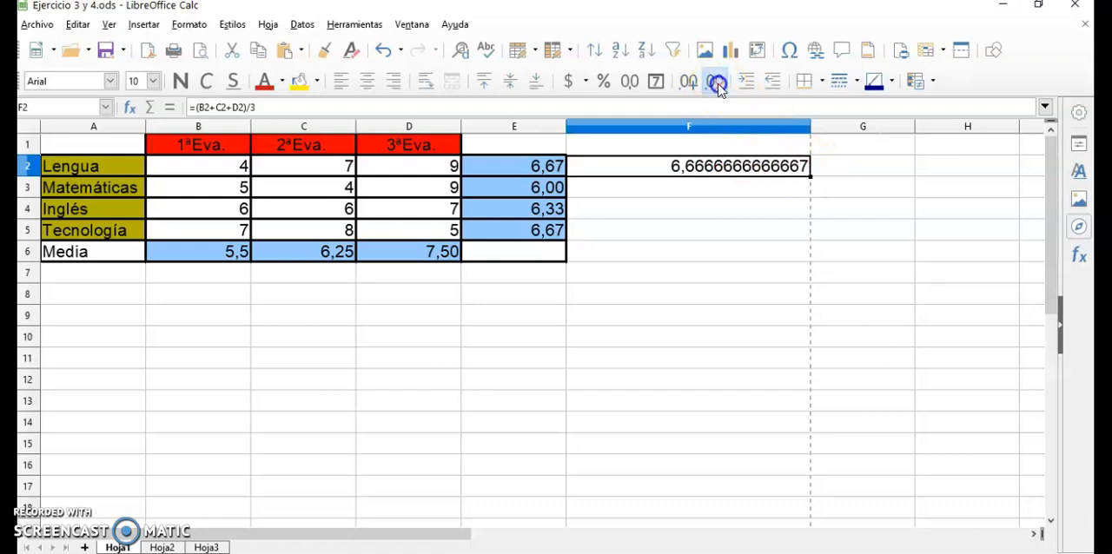
pyautogui.click(718, 86)
pyautogui.click(718, 85)
pyautogui.click(718, 85)
pyautogui.moveTo(809, 125); pyautogui.dragTo(671, 127)
pyautogui.click(687, 87)
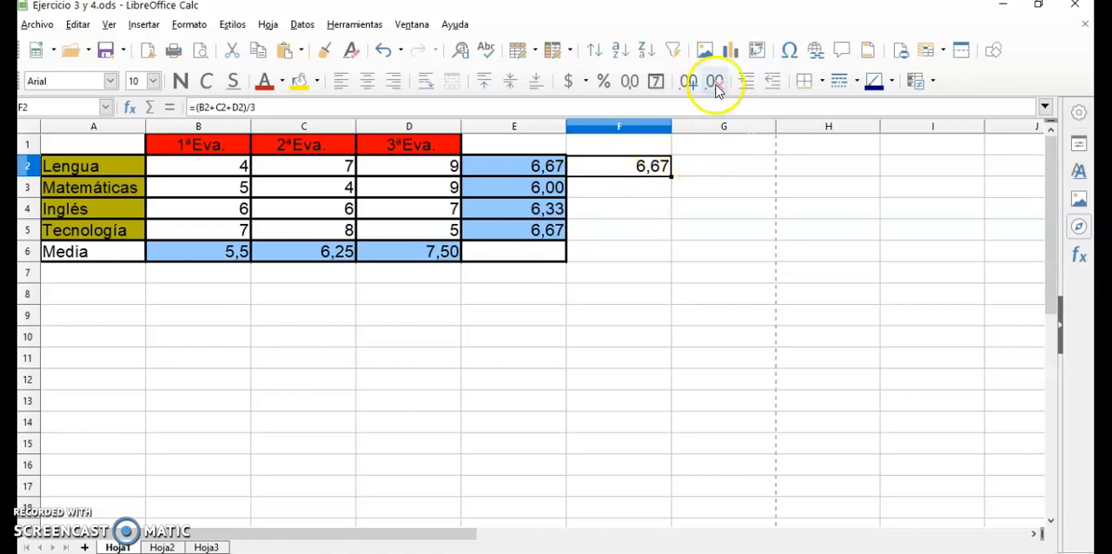
# Enter 5,666666 in F3 beside the Matemáticas row and reselect the cell.
pyautogui.click(633, 190)
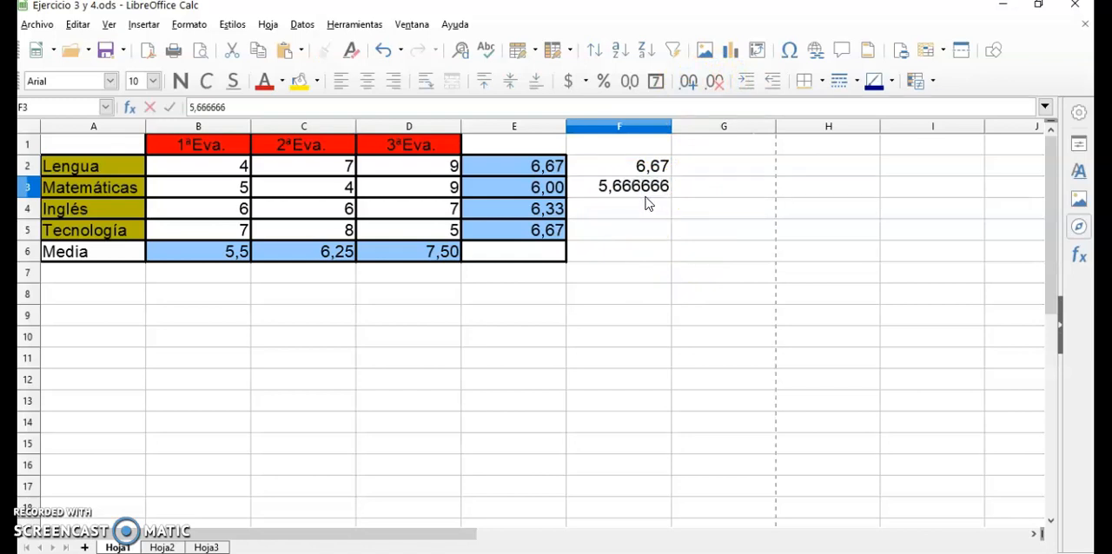
pyautogui.press('Return')
pyautogui.click(643, 186)
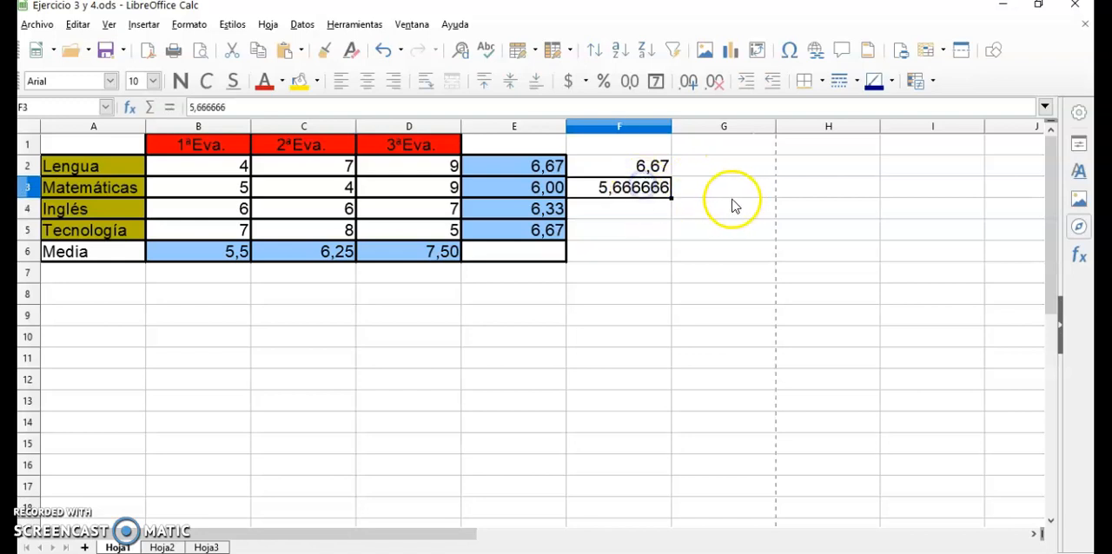
# Format F3 as a number with 2 decimal places in the cell format settings and apply it.
pyautogui.click(189, 24)
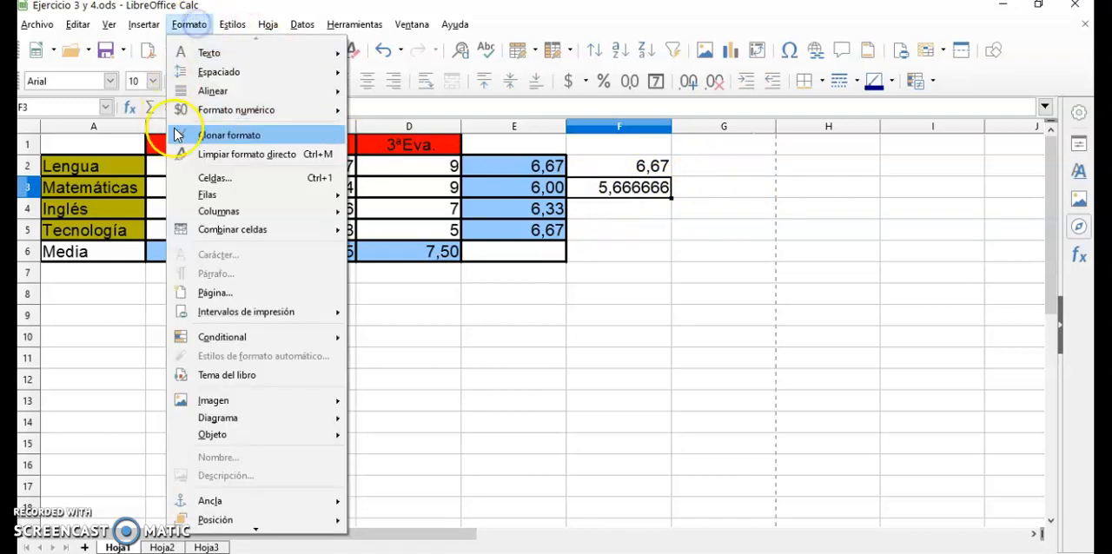
pyautogui.click(218, 179)
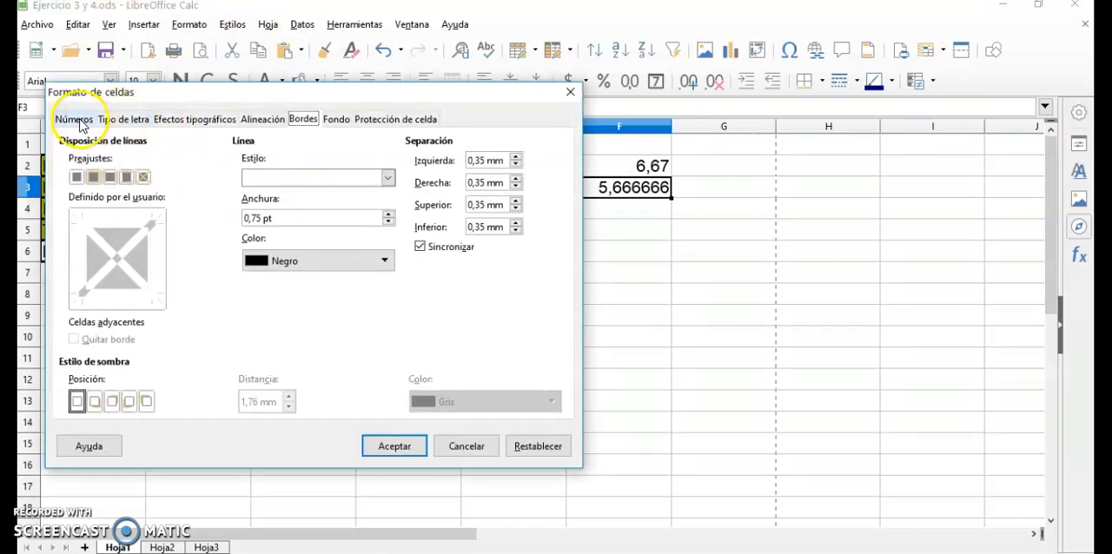
pyautogui.click(75, 119)
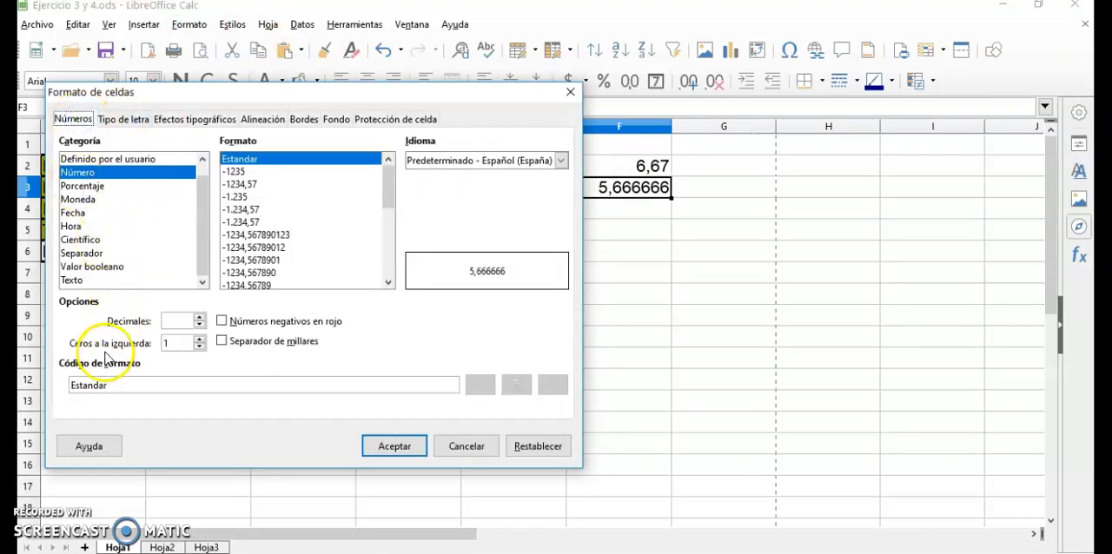
pyautogui.click(200, 318)
pyautogui.click(200, 318)
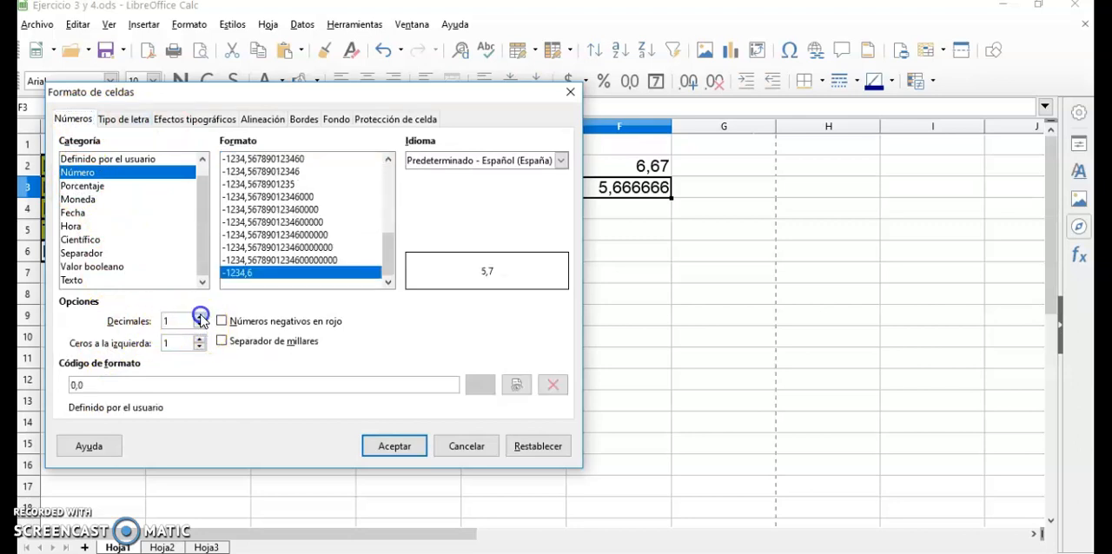
pyautogui.click(200, 318)
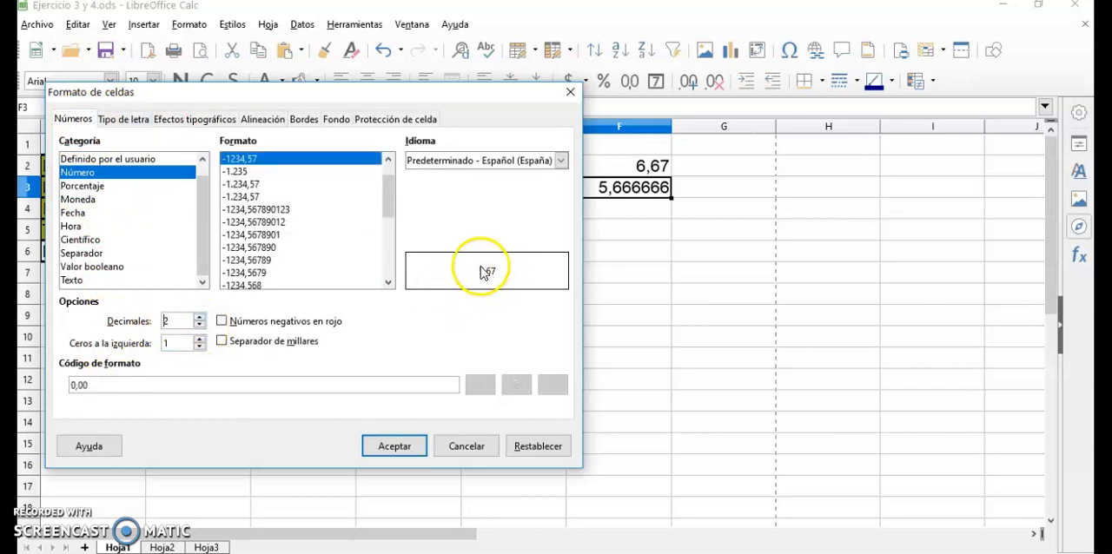
pyautogui.click(390, 447)
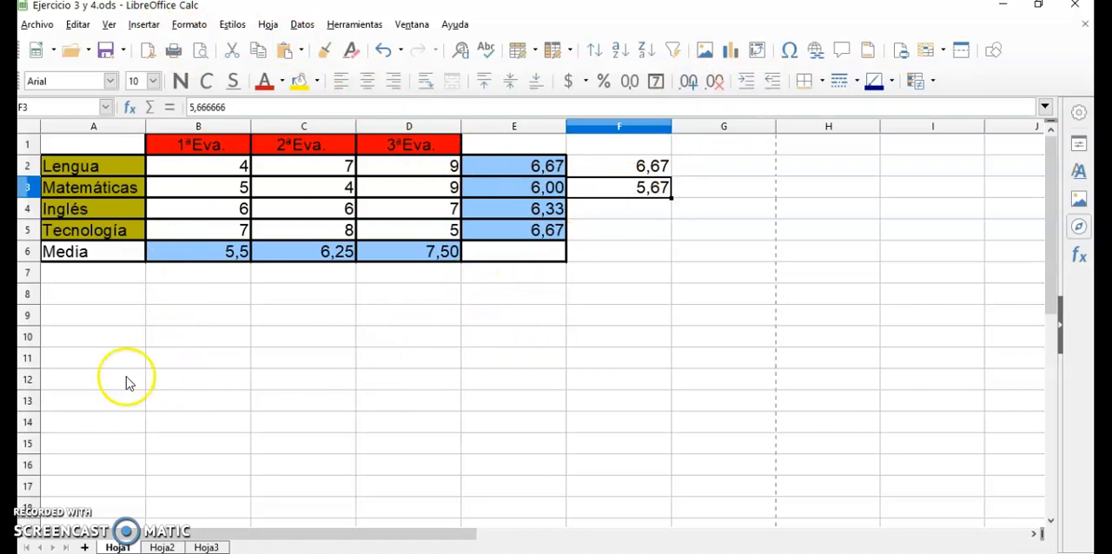
# On Hoja2, examine the formulas in the Total column and the Semana 2 Promedio cell of the monthly expense report.
pyautogui.click(166, 547)
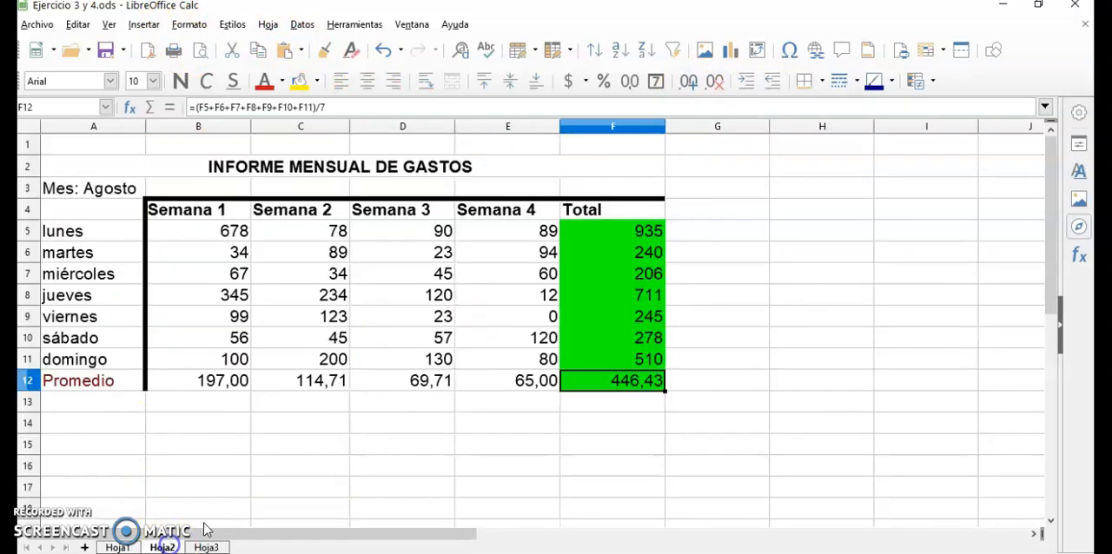
pyautogui.click(615, 229)
pyautogui.click(629, 252)
pyautogui.click(616, 298)
pyautogui.click(616, 362)
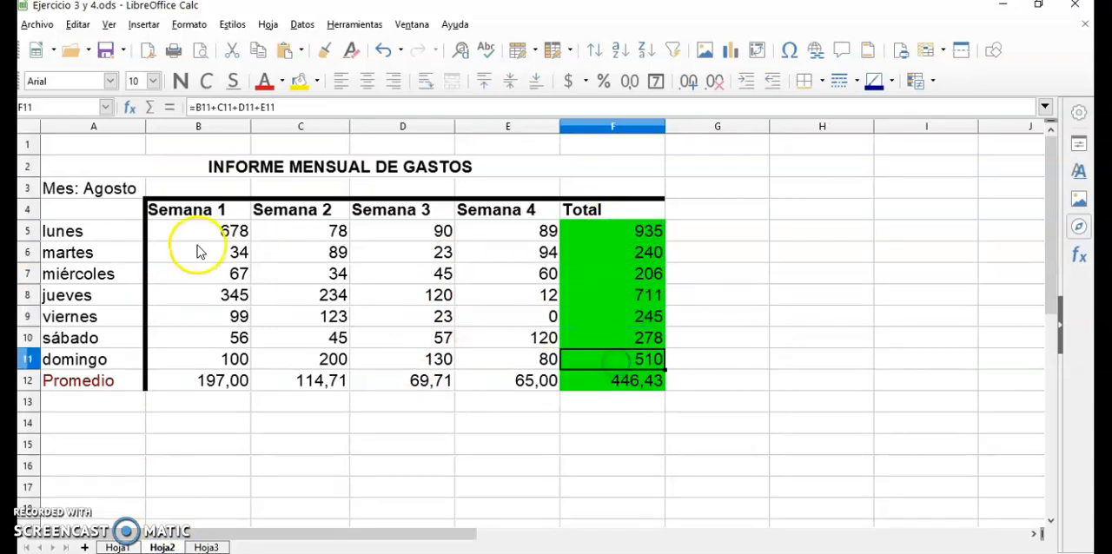
pyautogui.click(306, 384)
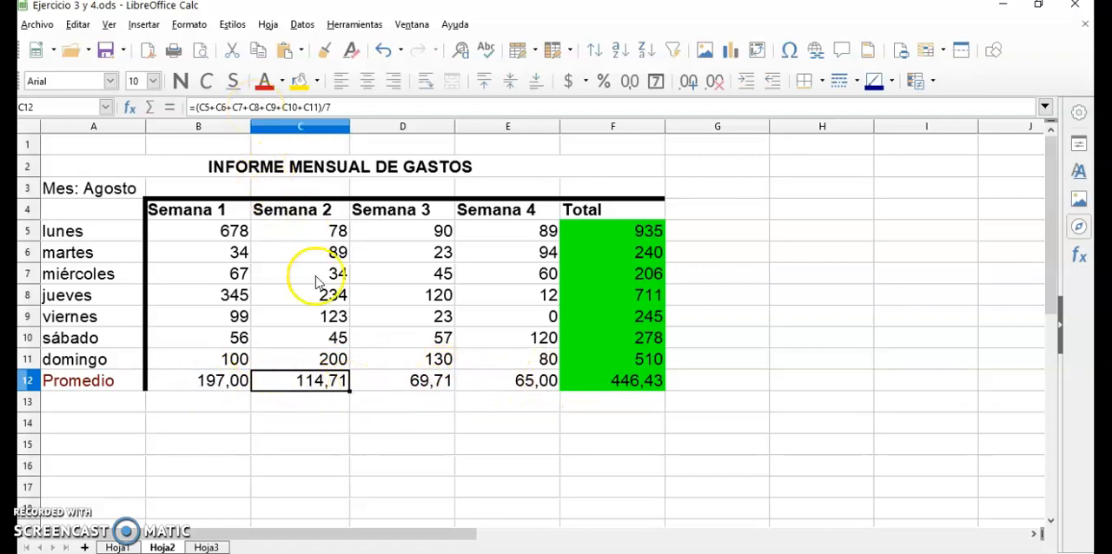
pyautogui.click(321, 362)
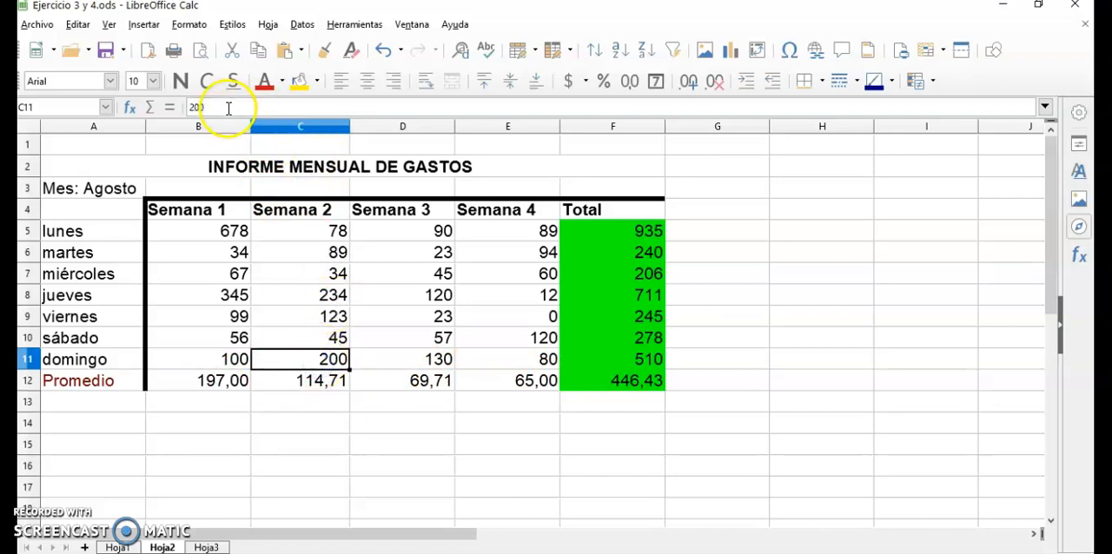